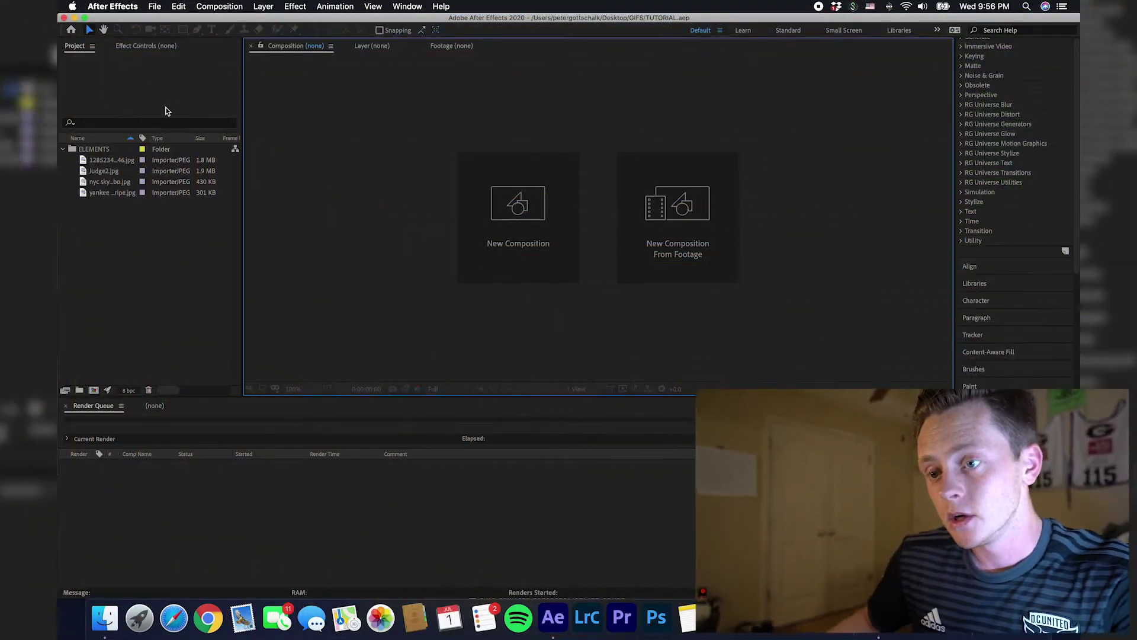
# Create a new 1080 × 1080 px composition named JUDGE.
pyautogui.click(219, 6)
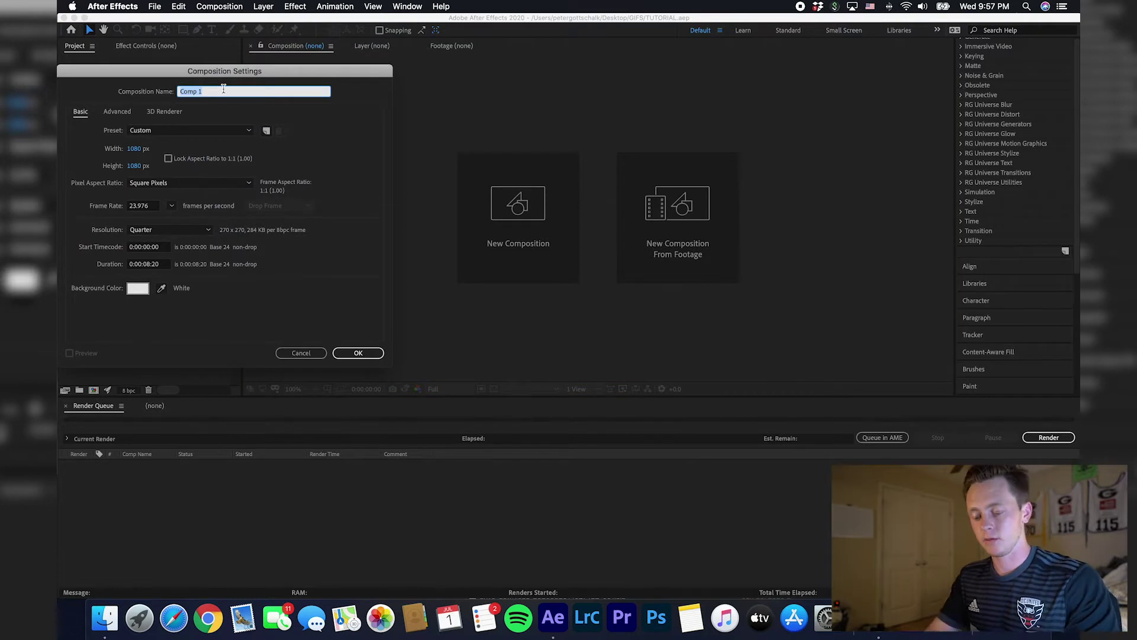
pyautogui.write('JUDGE')
pyautogui.press('Return')
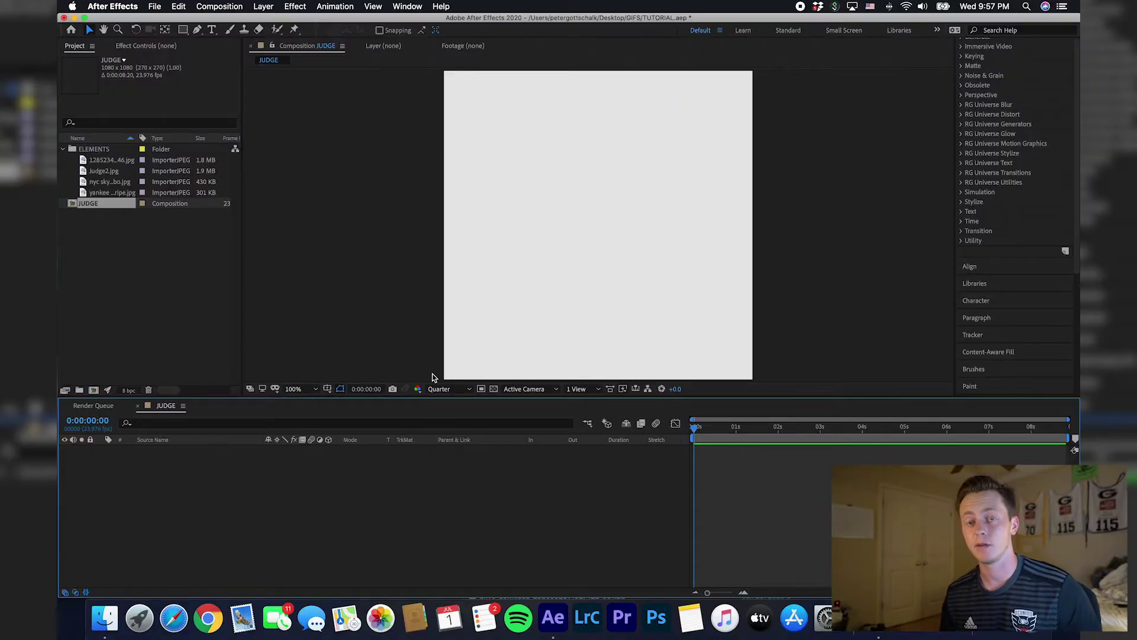
# Preview Judge2.jpg, add it to the JUDGE composition and scale it to 44%.
pyautogui.doubleClick(103, 170)
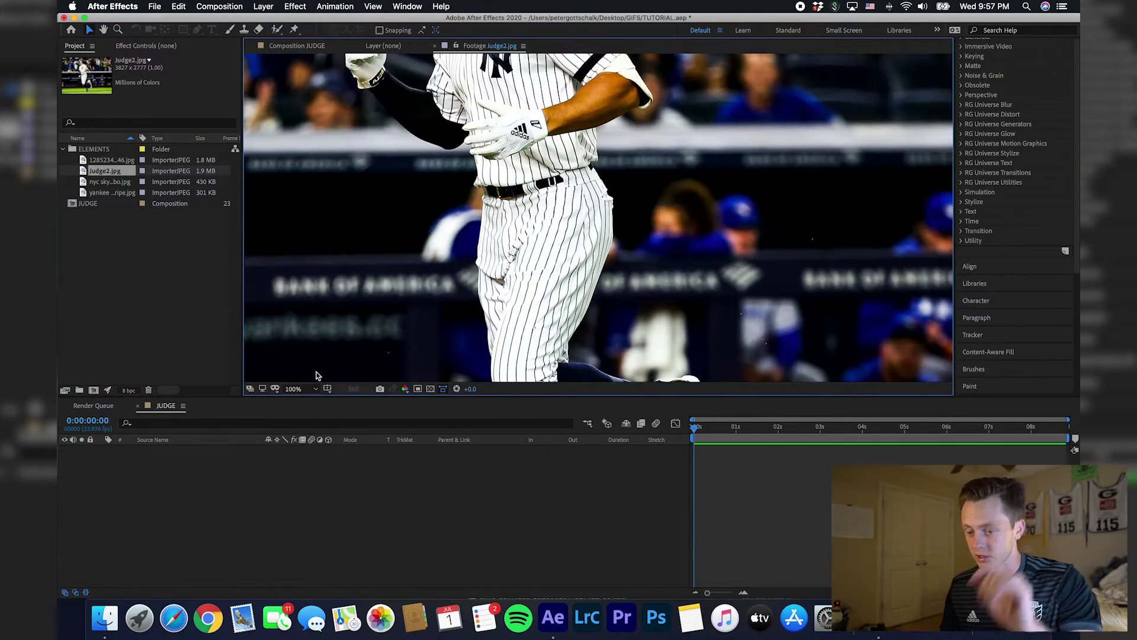
pyautogui.click(308, 389)
pyautogui.click(326, 178)
pyautogui.moveTo(121, 173); pyautogui.dragTo(213, 462)
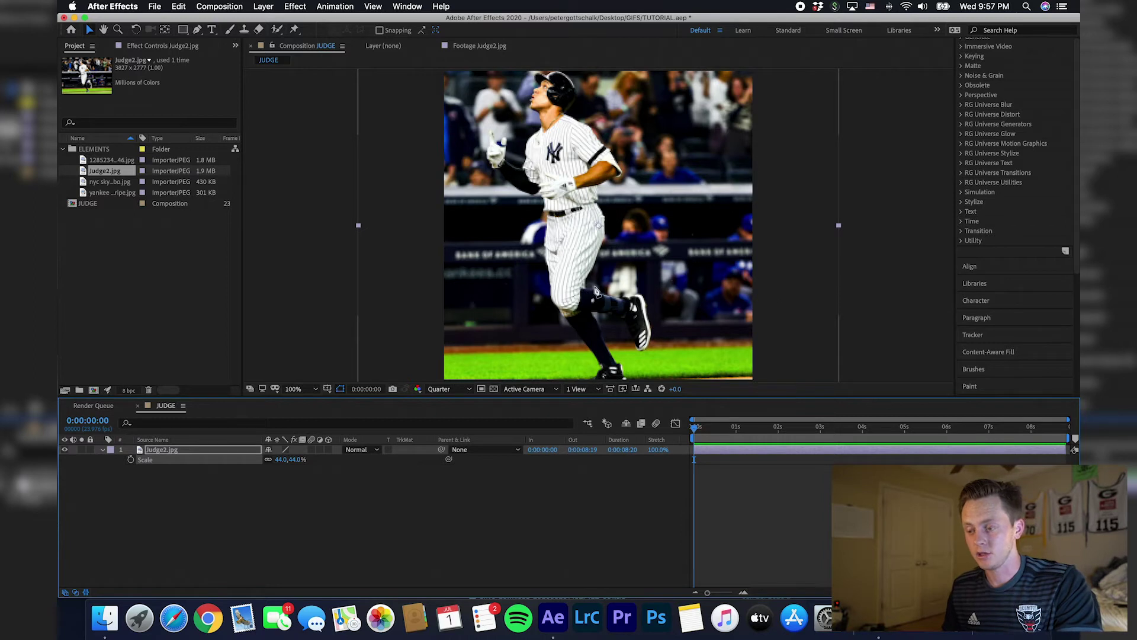
# Start a Pen tool mask on the Judge2.jpg layer along the back edge of the player's trousers up to the hip.
pyautogui.press('g')
pyautogui.scroll(4, 590, 285)
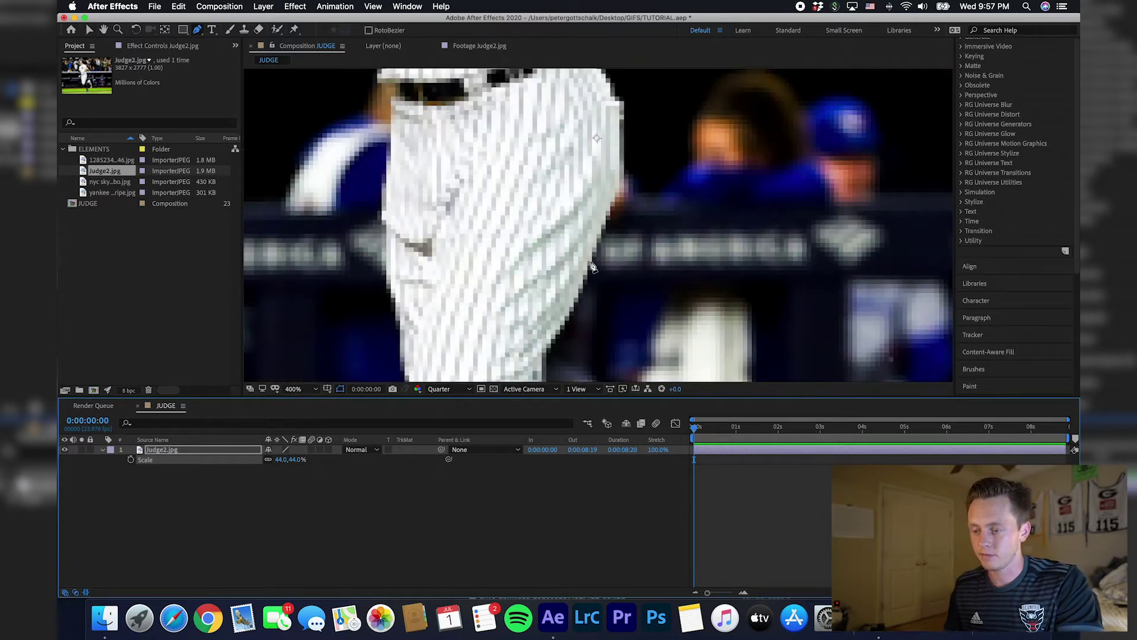
pyautogui.click(591, 261)
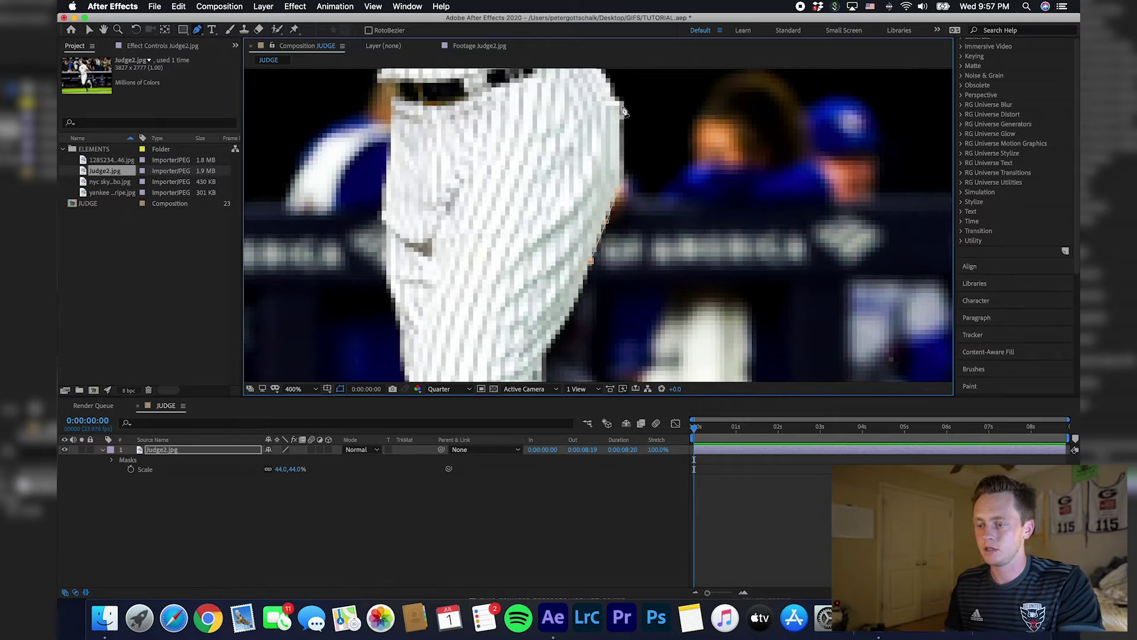
pyautogui.click(623, 109)
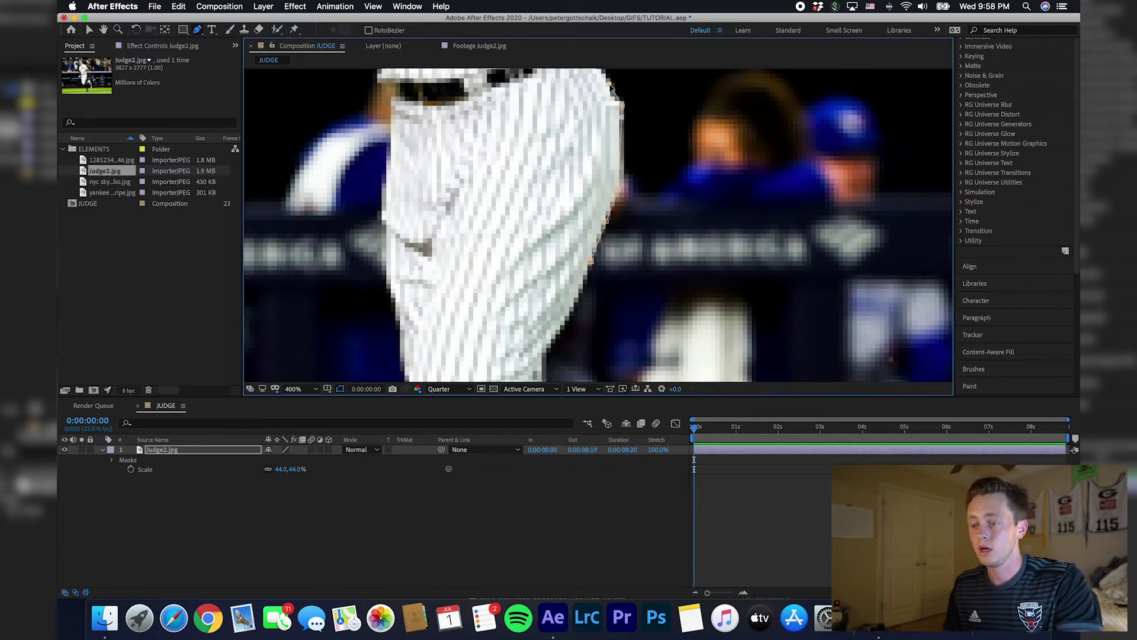
pyautogui.moveTo(613, 88); pyautogui.dragTo(676, 198)
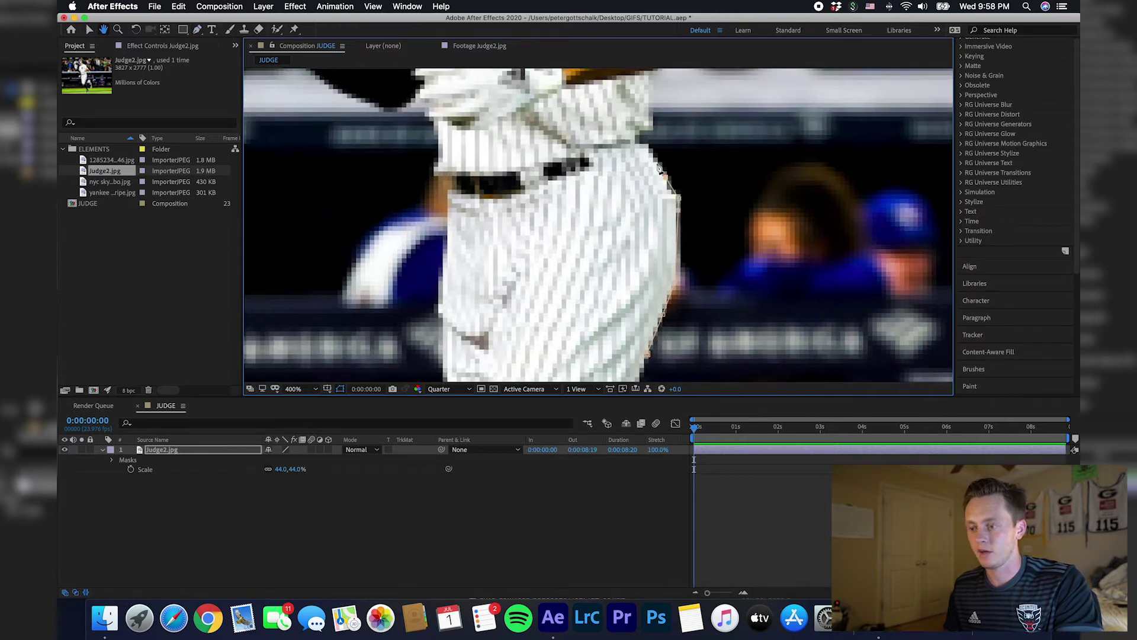
# Continue the player's mask outline from the hip past the belt and around the lower jersey edge.
pyautogui.click(643, 147)
pyautogui.click(650, 126)
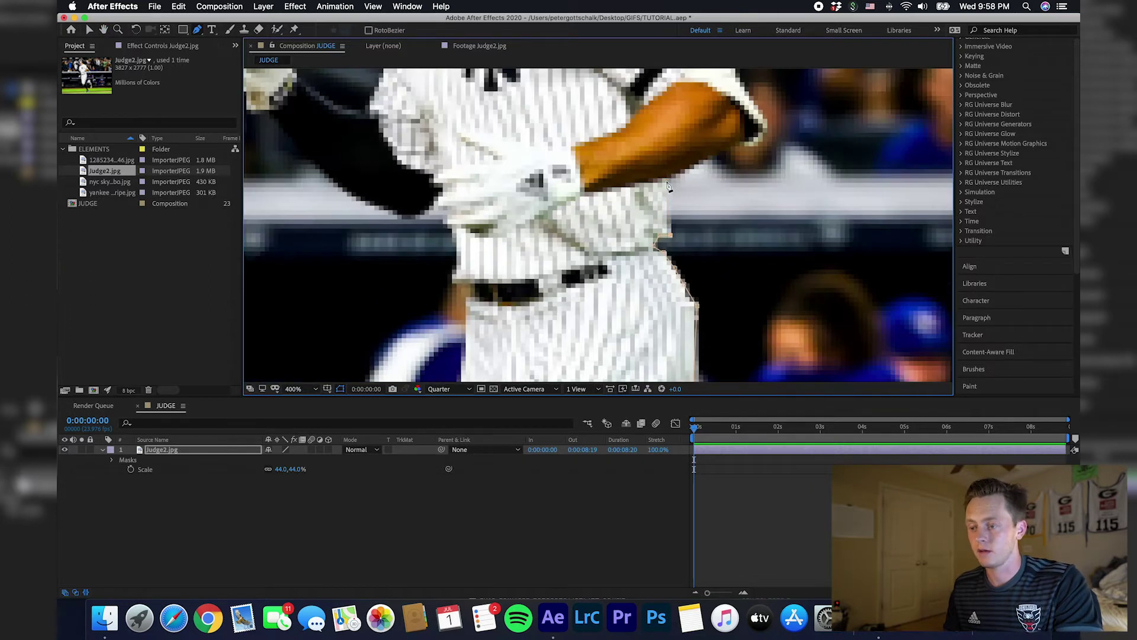
pyautogui.click(702, 158)
pyautogui.click(738, 143)
pyautogui.click(752, 144)
pyautogui.click(764, 128)
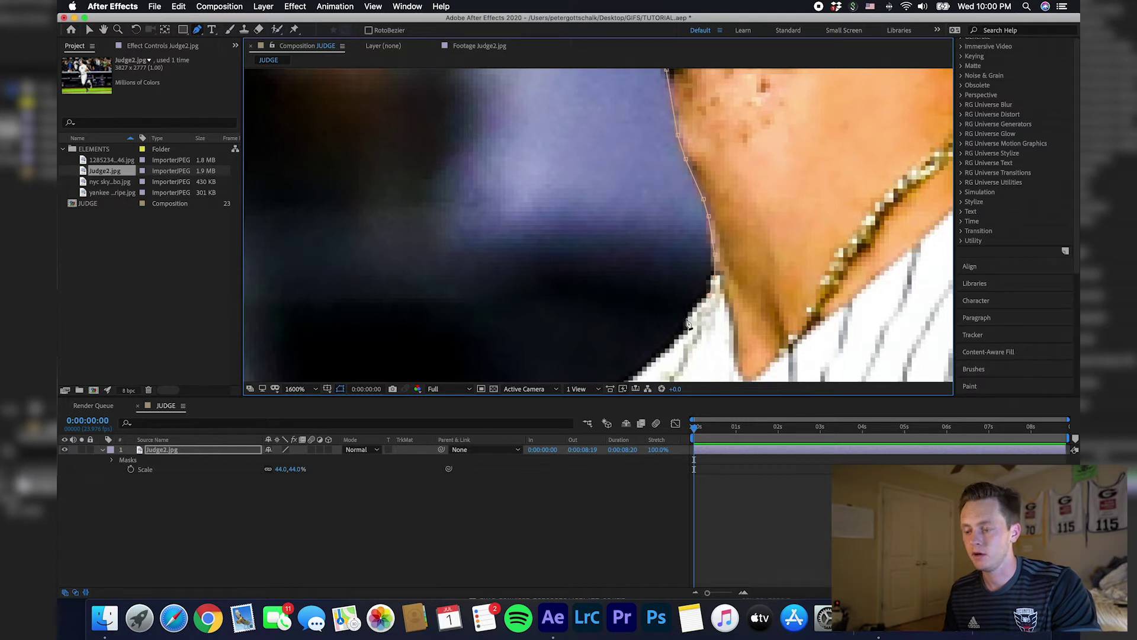
# Extend the player's mask from the base of the neck along the collar and down the shoulder line.
pyautogui.press('space')
pyautogui.moveTo(687, 318); pyautogui.dragTo(773, 137)
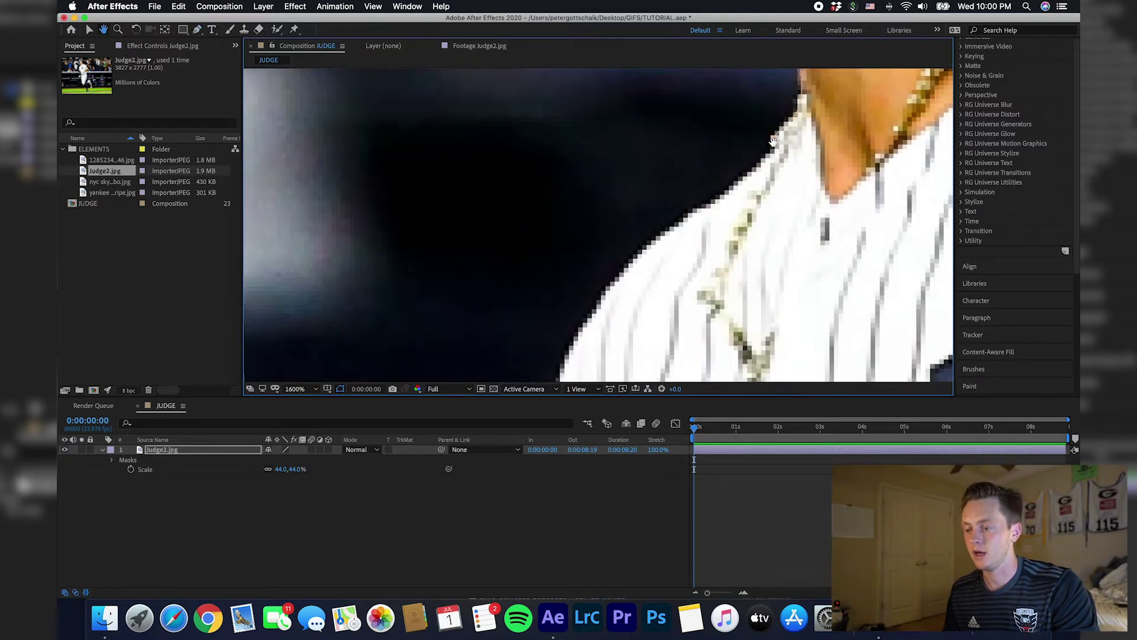
pyautogui.moveTo(757, 191); pyautogui.dragTo(669, 229)
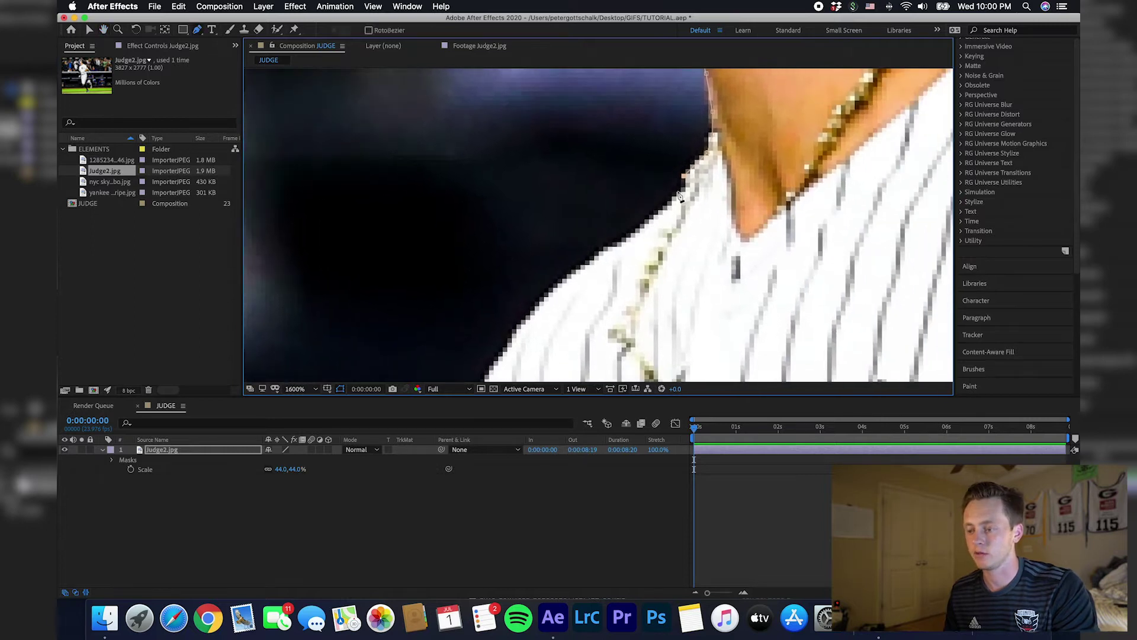
pyautogui.click(632, 234)
pyautogui.click(579, 268)
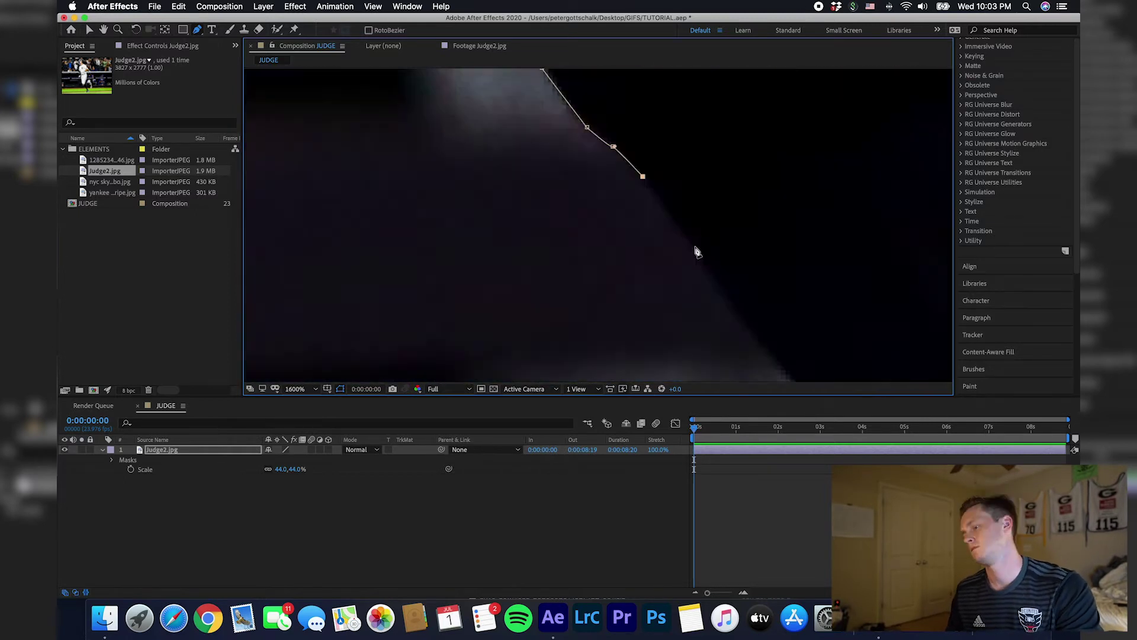
# Finish and close the mask around the player's full silhouette, then deselect the layer.
pyautogui.click(688, 314)
pyautogui.click(611, 239)
pyautogui.hotkey('alt', '/')
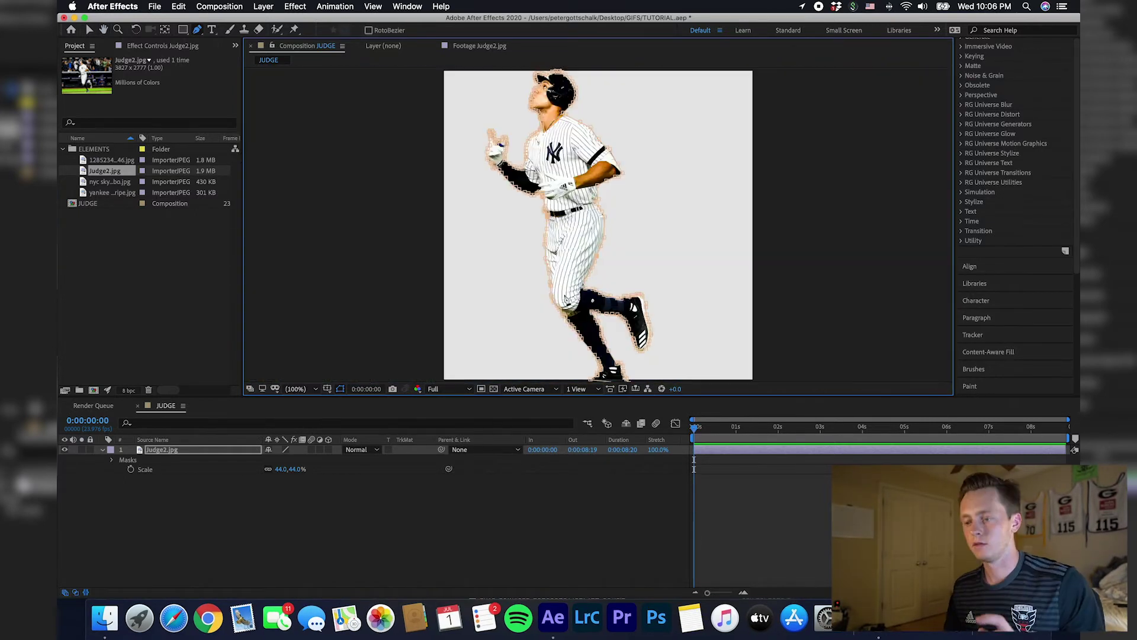
pyautogui.click(353, 545)
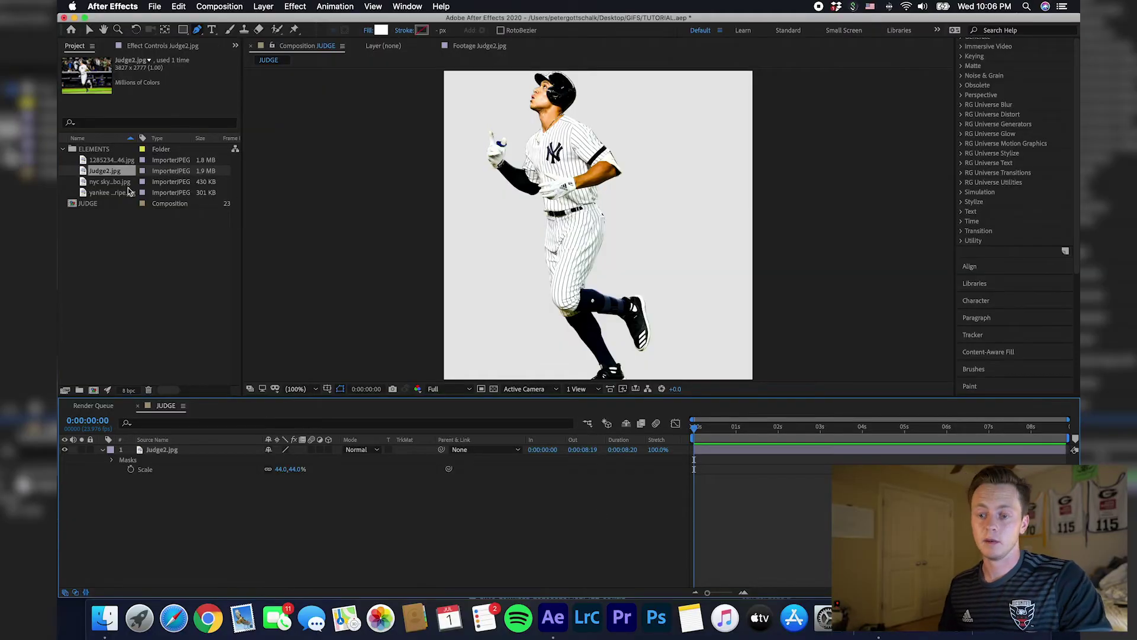
# Create a white solid layer and place it below the Judge2.jpg layer as the background.
pyautogui.click(119, 181)
pyautogui.rightClick(430, 466)
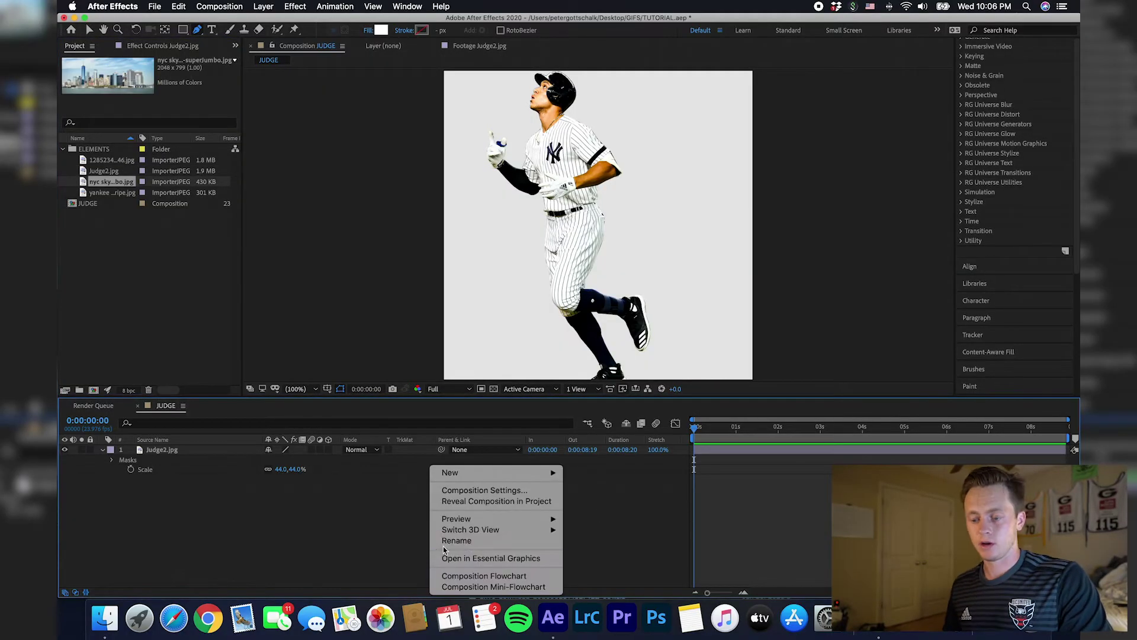
pyautogui.moveTo(474, 472)
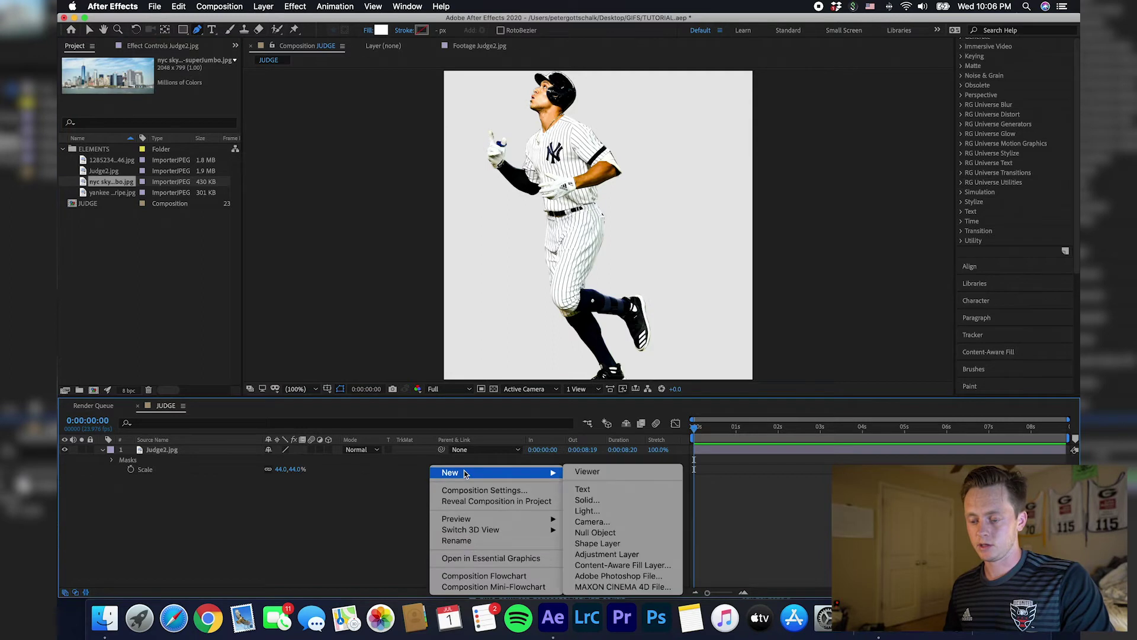
pyautogui.click(592, 501)
pyautogui.click(278, 291)
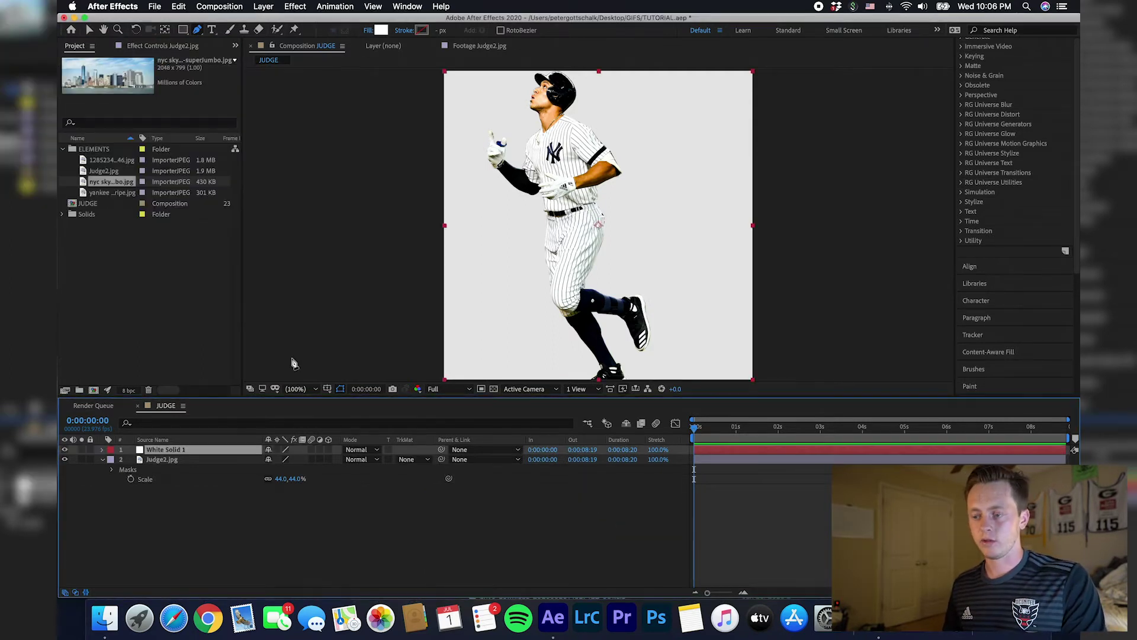
pyautogui.moveTo(172, 449); pyautogui.dragTo(180, 483)
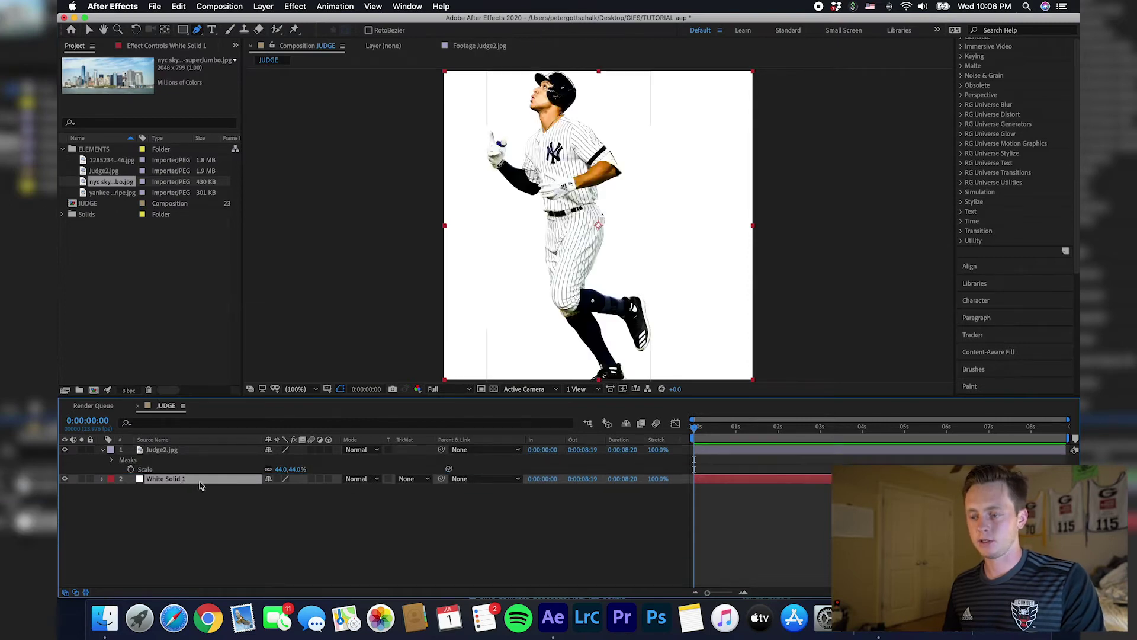
pyautogui.click(363, 527)
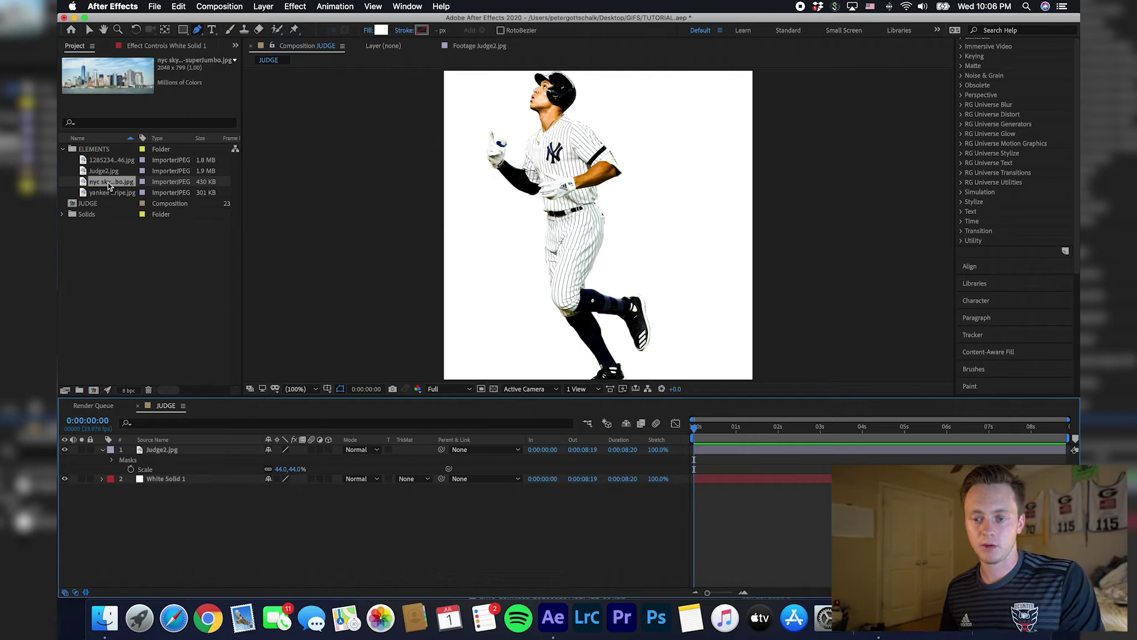
# Place the NYC skyline image between the player and white solid layers, hide the player layer, and scale the skyline to 53%.
pyautogui.moveTo(109, 186); pyautogui.dragTo(211, 468)
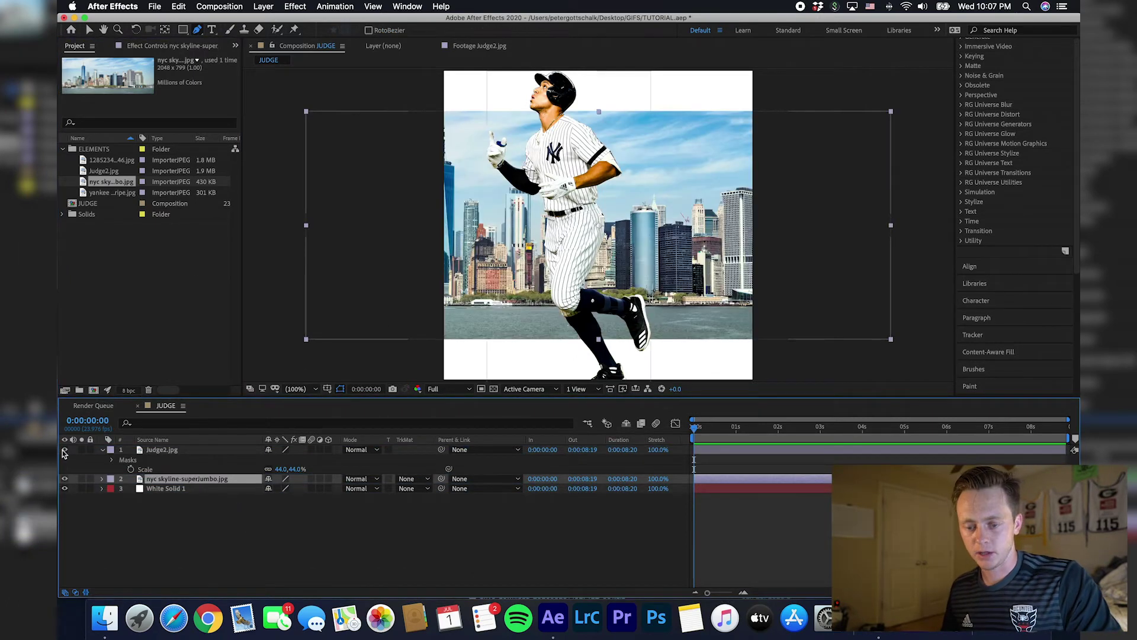
pyautogui.click(64, 450)
pyautogui.press('s')
pyautogui.moveTo(290, 488); pyautogui.dragTo(268, 489)
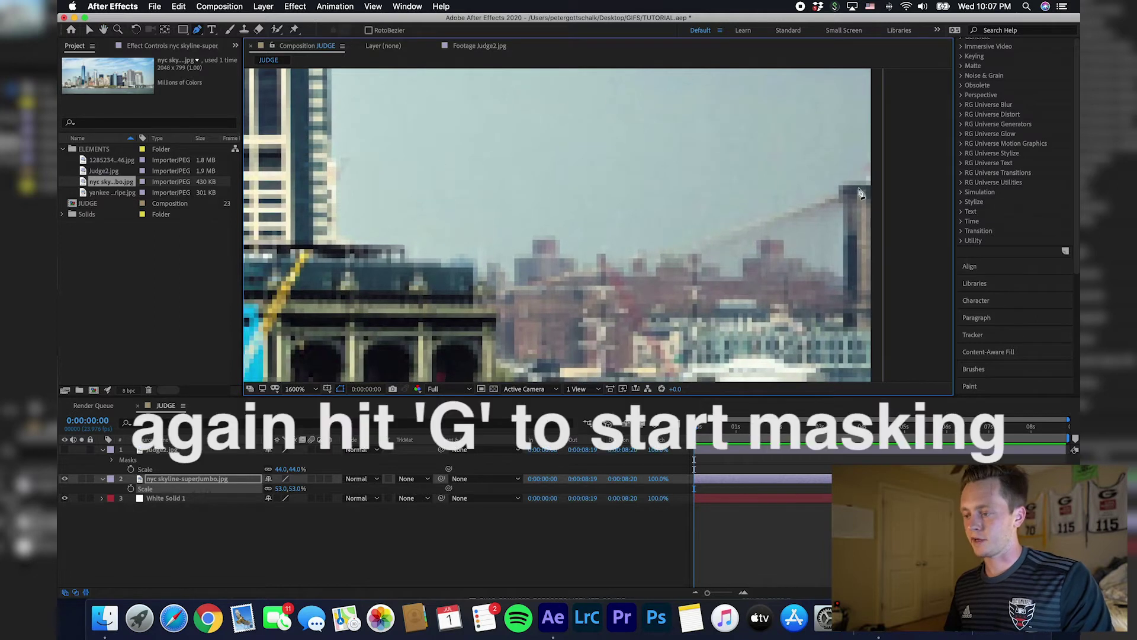
# Start a Pen tool mask on the skyline layer, tracing from the bridge tower at the image edge along the low rooftops.
pyautogui.click(869, 182)
pyautogui.click(841, 185)
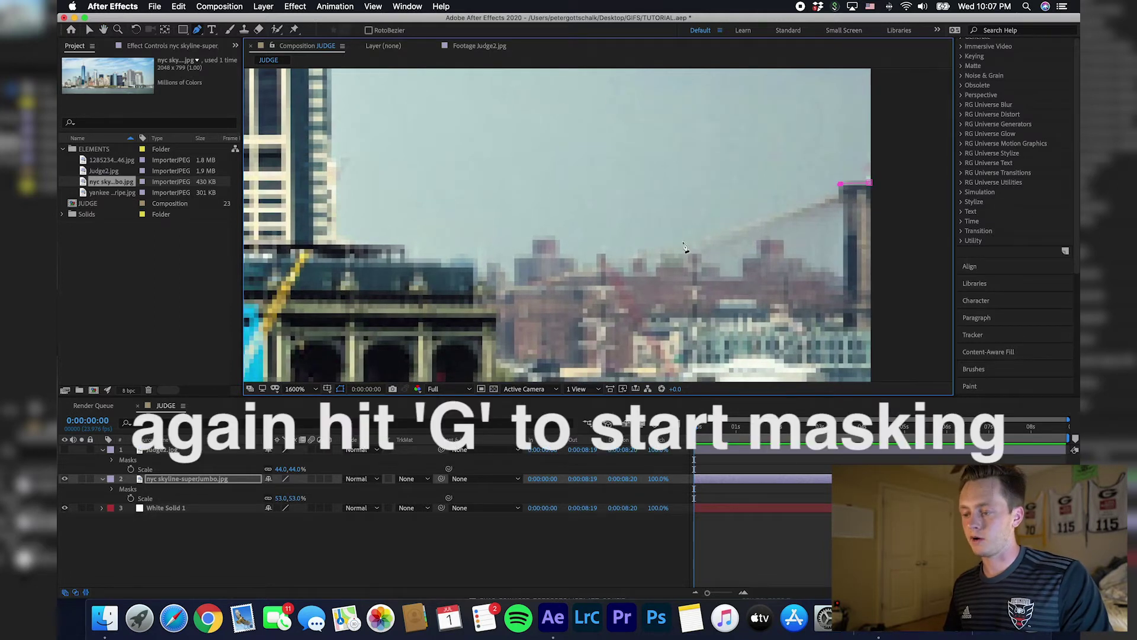
pyautogui.click(656, 252)
pyautogui.click(583, 265)
pyautogui.click(575, 256)
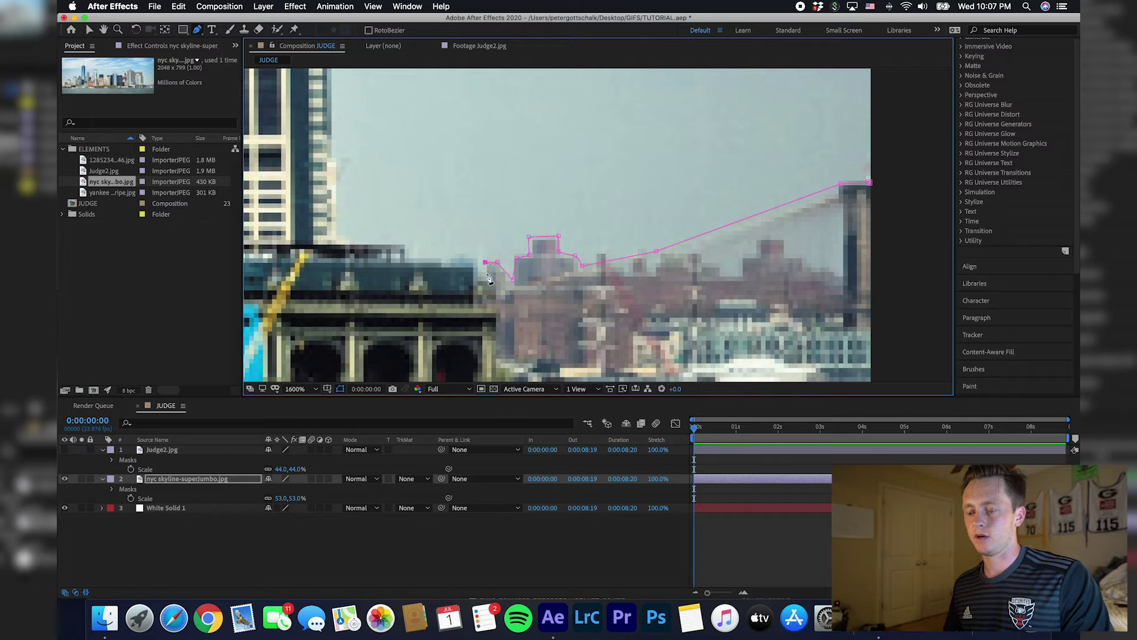
pyautogui.click(486, 273)
pyautogui.click(474, 256)
pyautogui.click(407, 245)
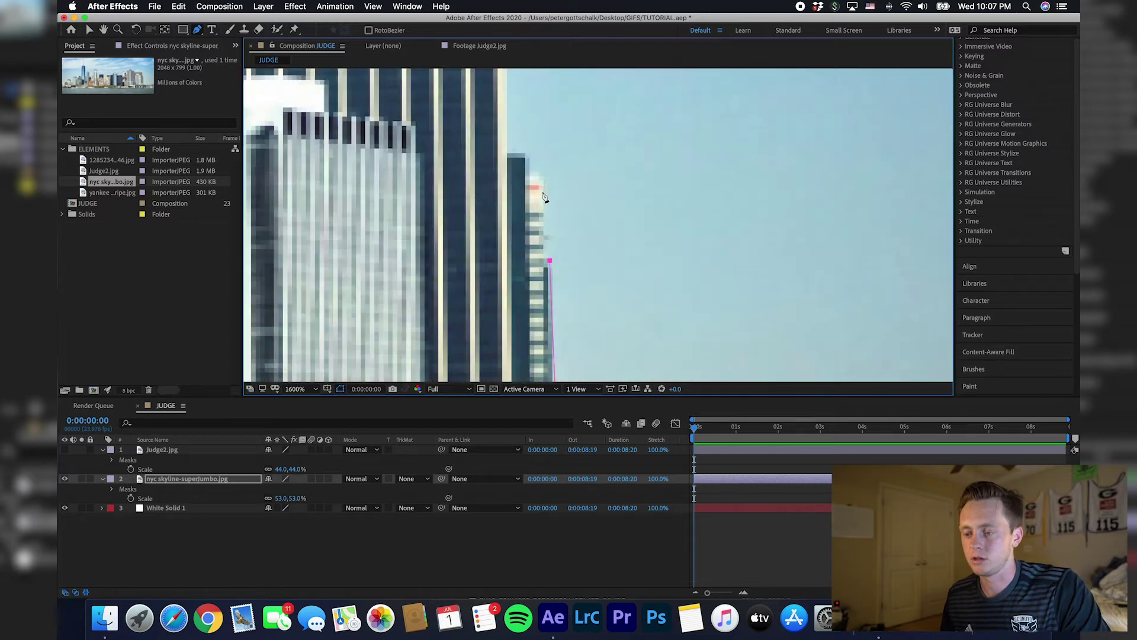
# Continue the skyline mask up the side of the tall office tower and across its flat roof.
pyautogui.click(541, 182)
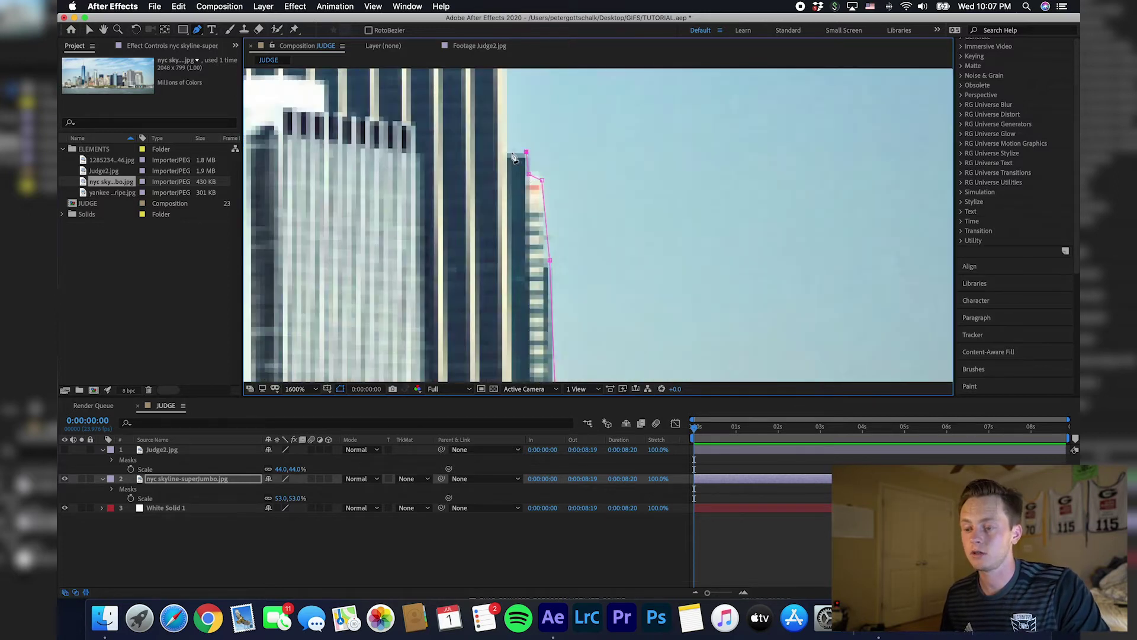
pyautogui.moveTo(563, 160); pyautogui.dragTo(714, 342)
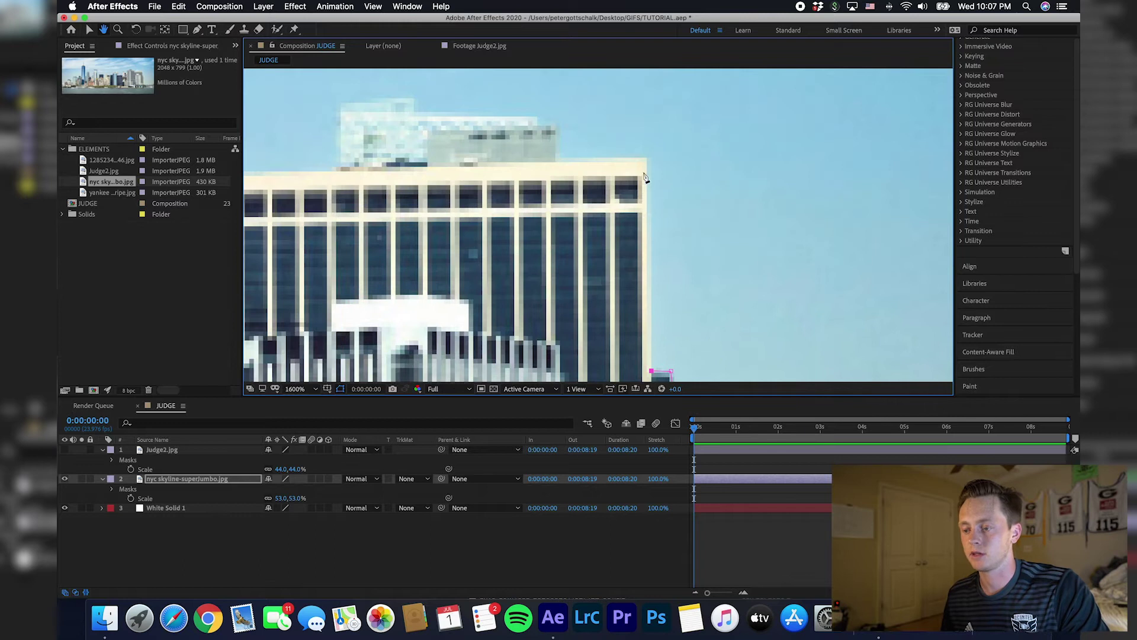
pyautogui.click(647, 160)
pyautogui.click(558, 160)
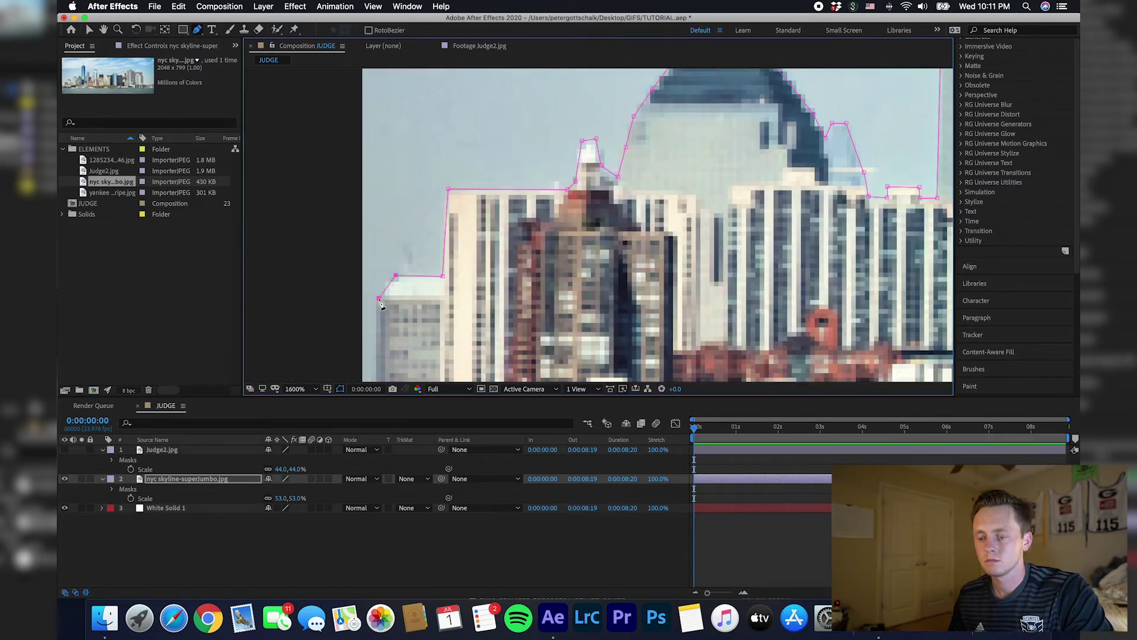
# Finish the skyline mask past the last building, enclose the water below the city, and close it at the starting point.
pyautogui.moveTo(381, 304); pyautogui.dragTo(553, 190)
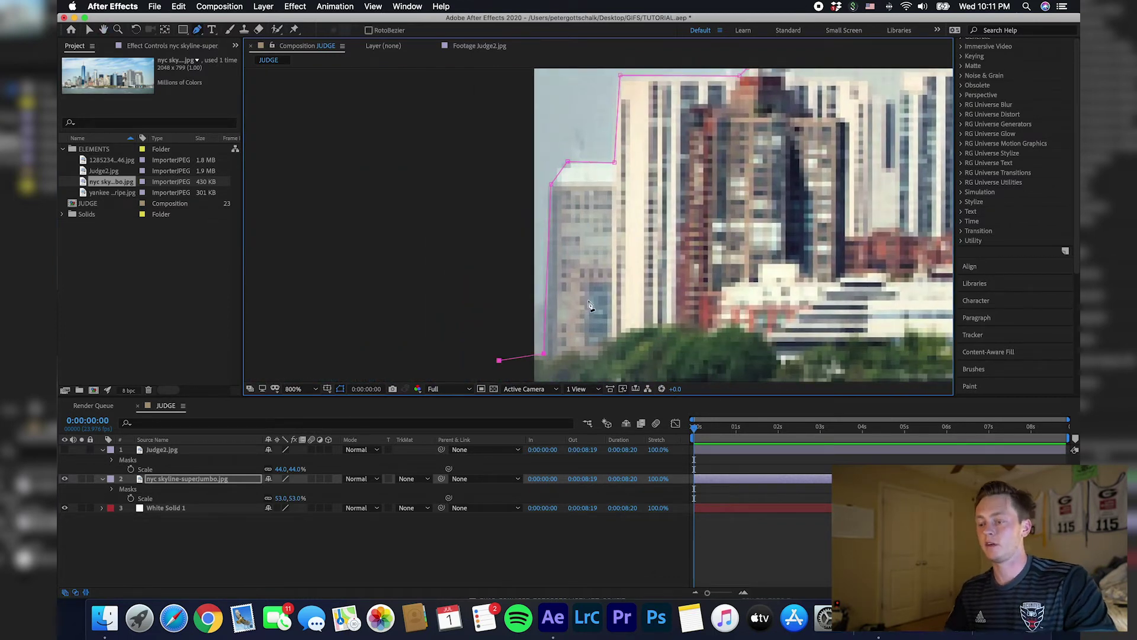
pyautogui.press(',')
pyautogui.press(',')
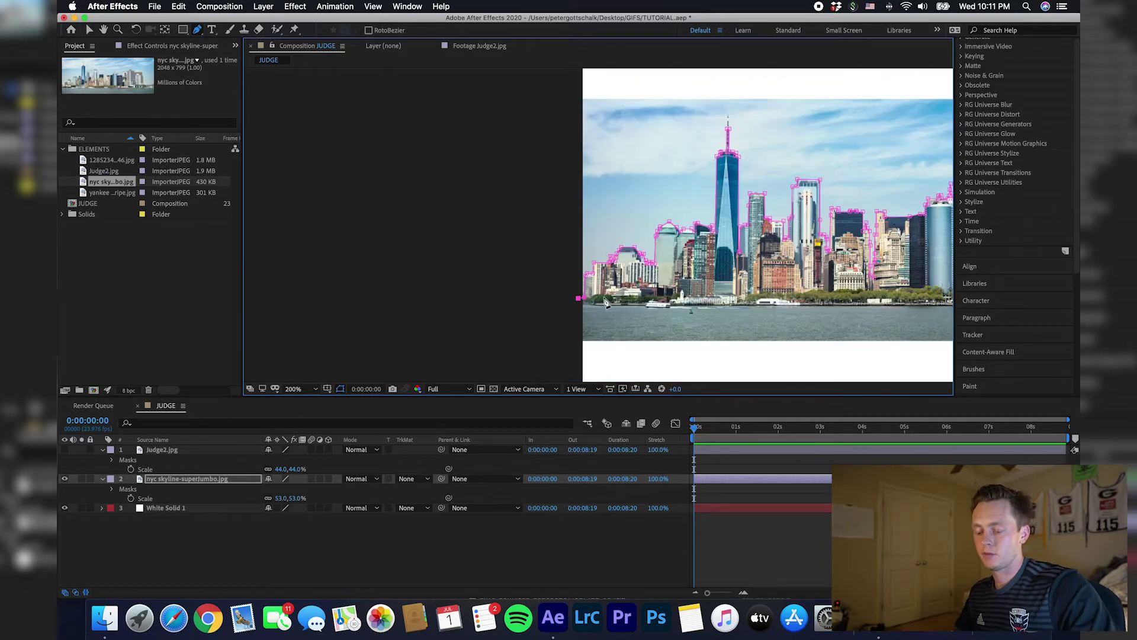
pyautogui.moveTo(640, 302); pyautogui.dragTo(355, 273)
pyautogui.press('g')
pyautogui.click(284, 324)
pyautogui.click(914, 323)
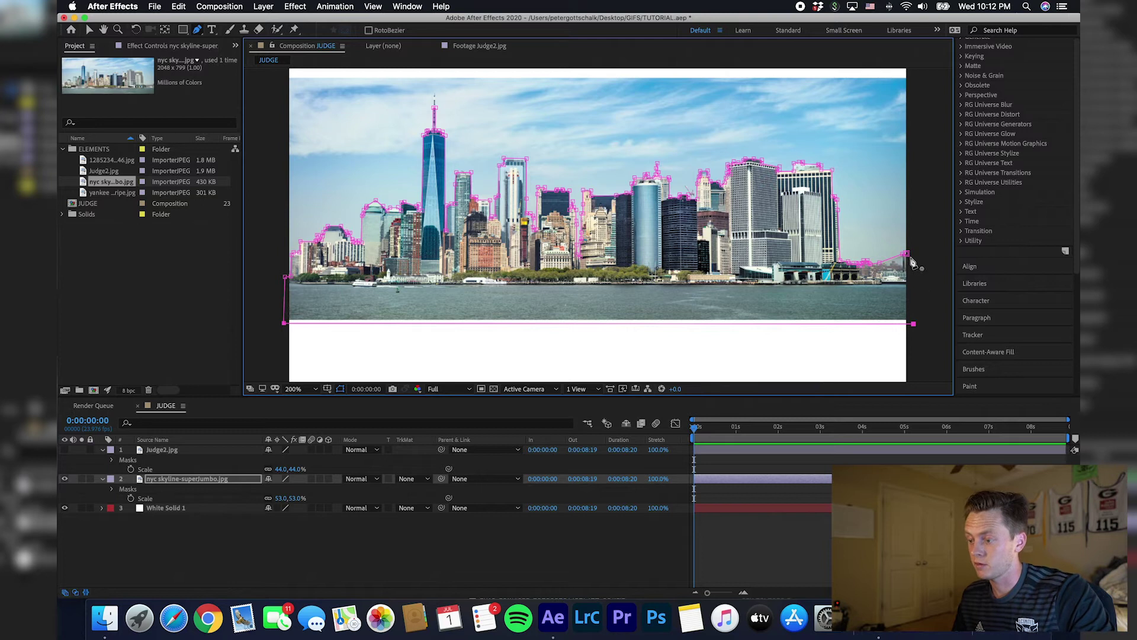
pyautogui.click(918, 261)
pyautogui.click(908, 255)
pyautogui.hotkey('alt', '/')
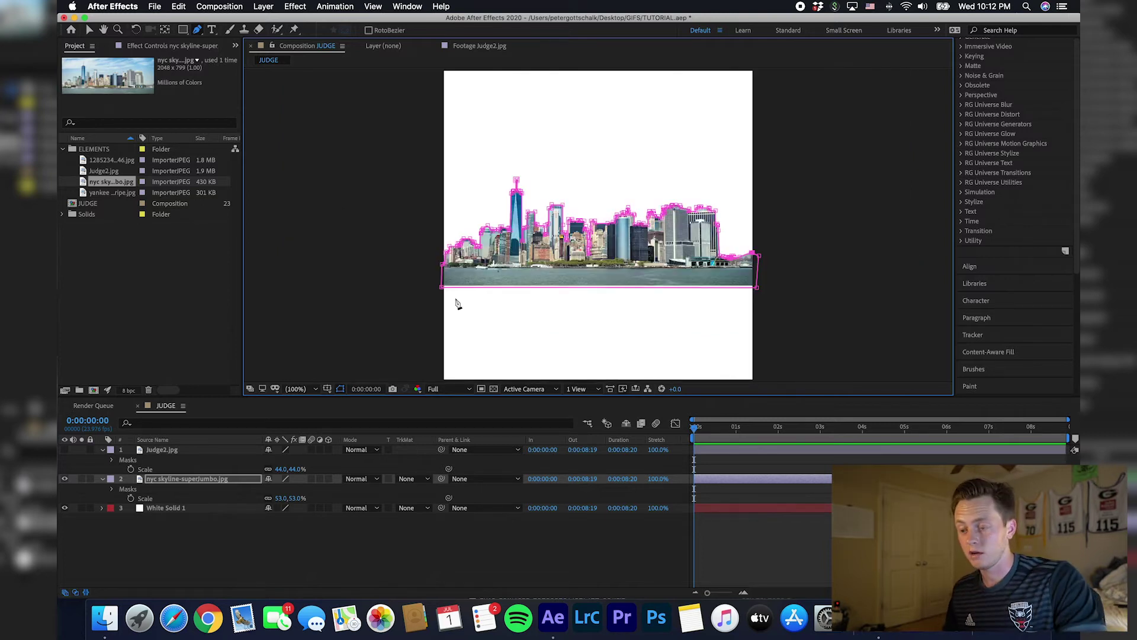
# Move the masked skyline to the bottom of the composition, scale it to 77% and adjust its position.
pyautogui.press('v')
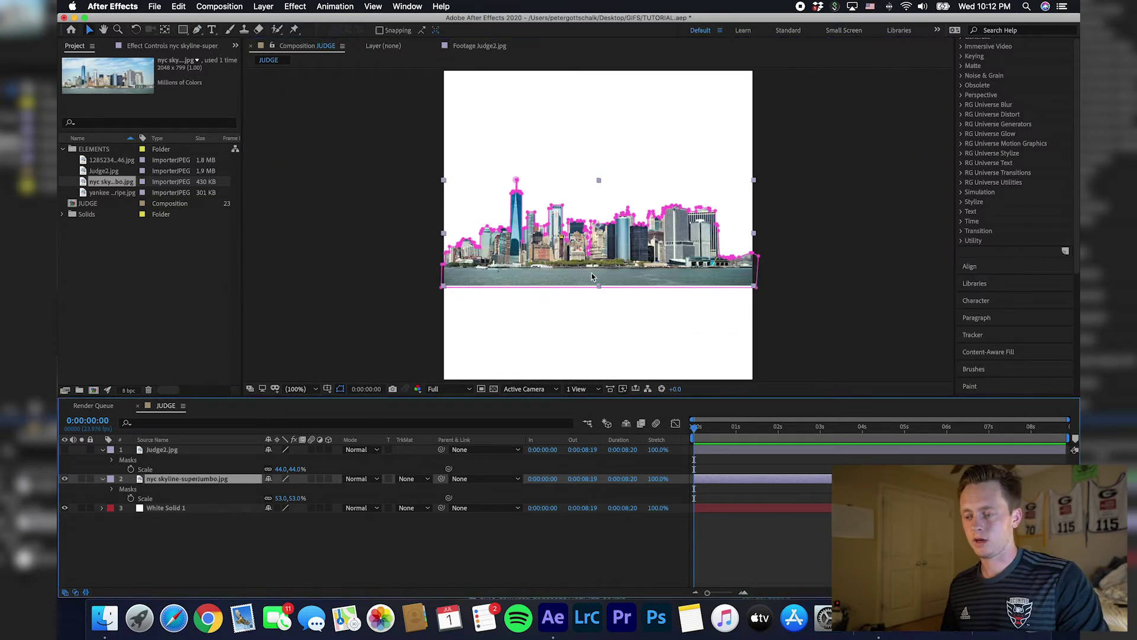
pyautogui.moveTo(591, 276); pyautogui.dragTo(590, 371)
pyautogui.press('u')
pyautogui.press('s')
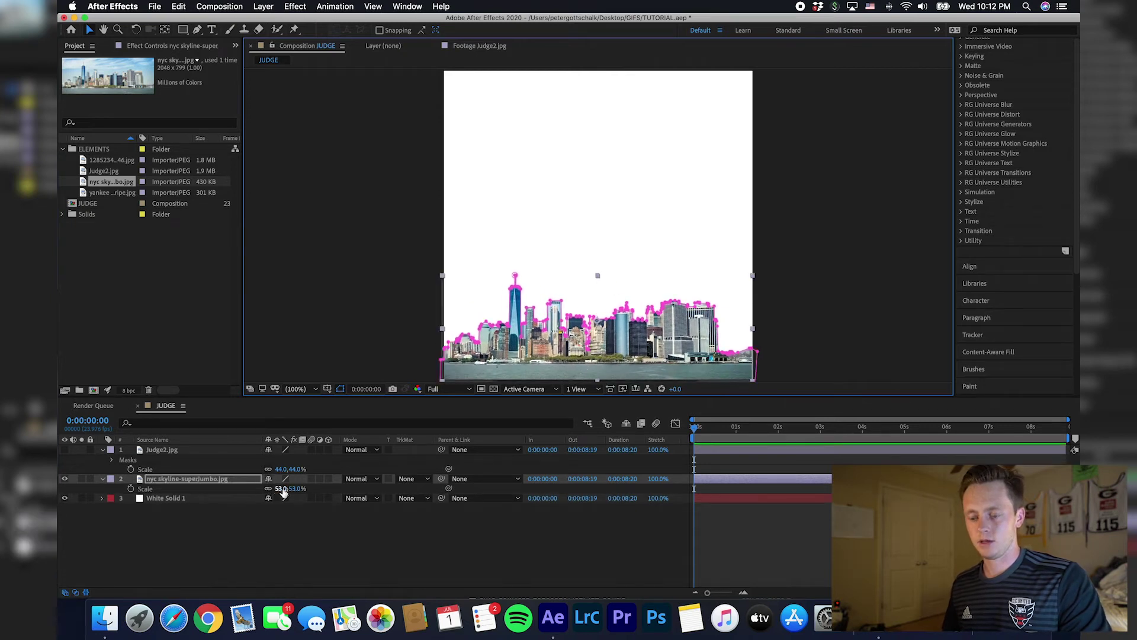
pyautogui.moveTo(280, 488); pyautogui.dragTo(297, 488)
pyautogui.moveTo(742, 331); pyautogui.dragTo(749, 307)
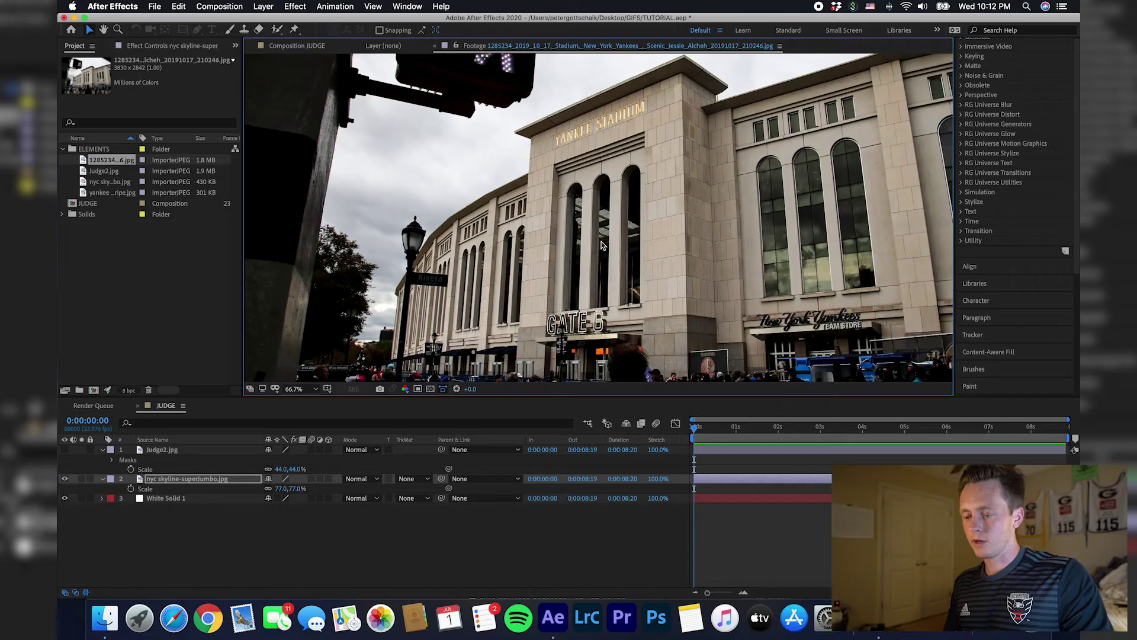
# Add the Yankee Stadium photo to the composition between the player and skyline layers and scale it to 29%.
pyautogui.scroll(1, 601, 245)
pyautogui.press('space')
pyautogui.moveTo(624, 240); pyautogui.dragTo(491, 282)
pyautogui.moveTo(112, 160); pyautogui.dragTo(193, 470)
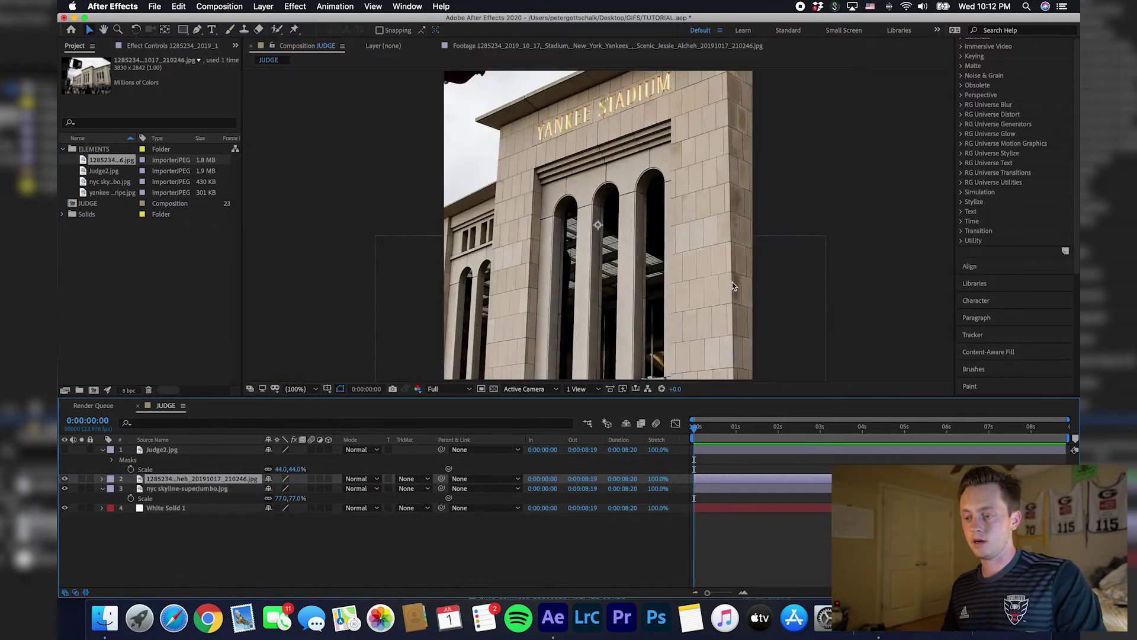
pyautogui.press('s')
pyautogui.moveTo(289, 489); pyautogui.dragTo(229, 493)
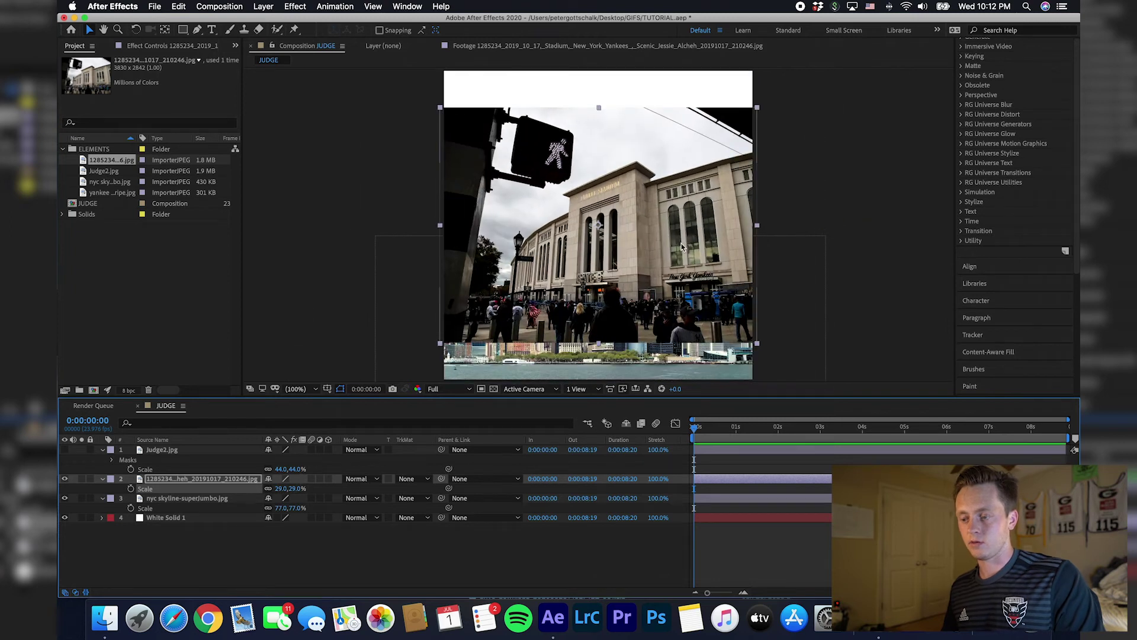
# Start a Pen tool mask on the stadium layer, tracing the roofline from the team store wing to the main tower.
pyautogui.scroll(3, 681, 243)
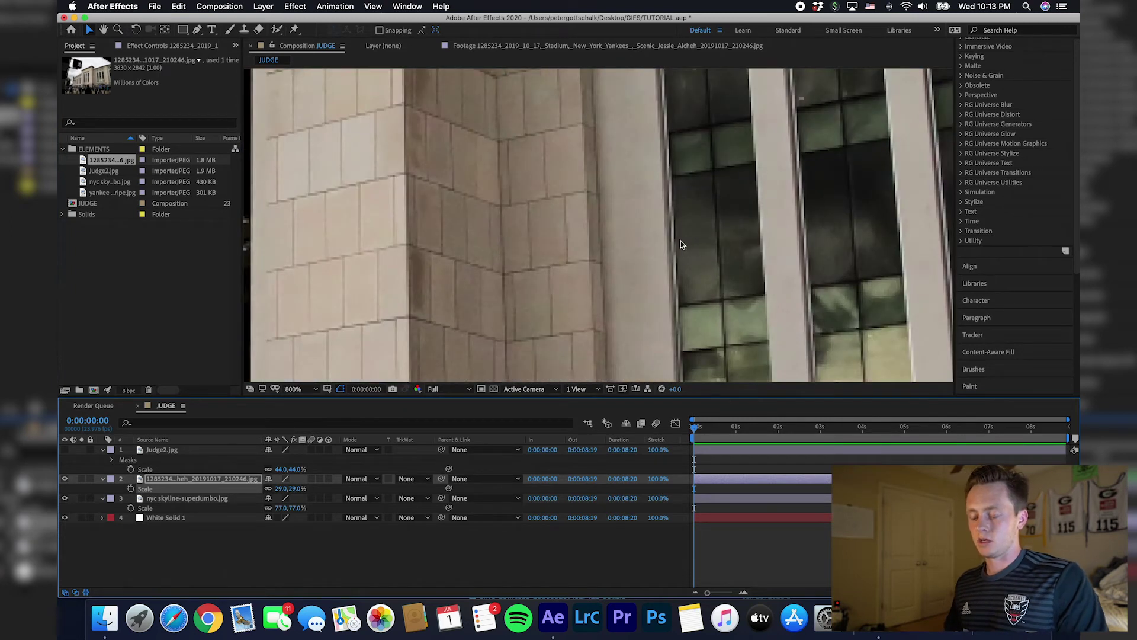
pyautogui.press('space')
pyautogui.moveTo(738, 201); pyautogui.dragTo(741, 226)
pyautogui.press('g')
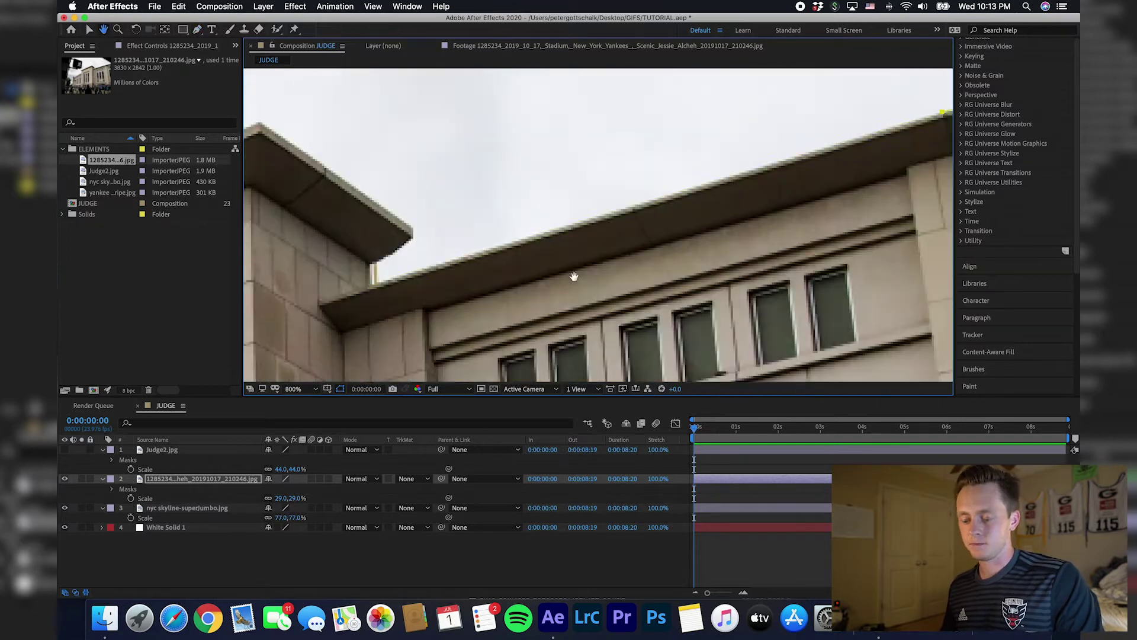
pyautogui.click(412, 235)
pyautogui.press('space')
pyautogui.moveTo(409, 242); pyautogui.dragTo(889, 225)
pyautogui.moveTo(455, 286); pyautogui.dragTo(648, 264)
pyautogui.moveTo(579, 314); pyautogui.dragTo(678, 256)
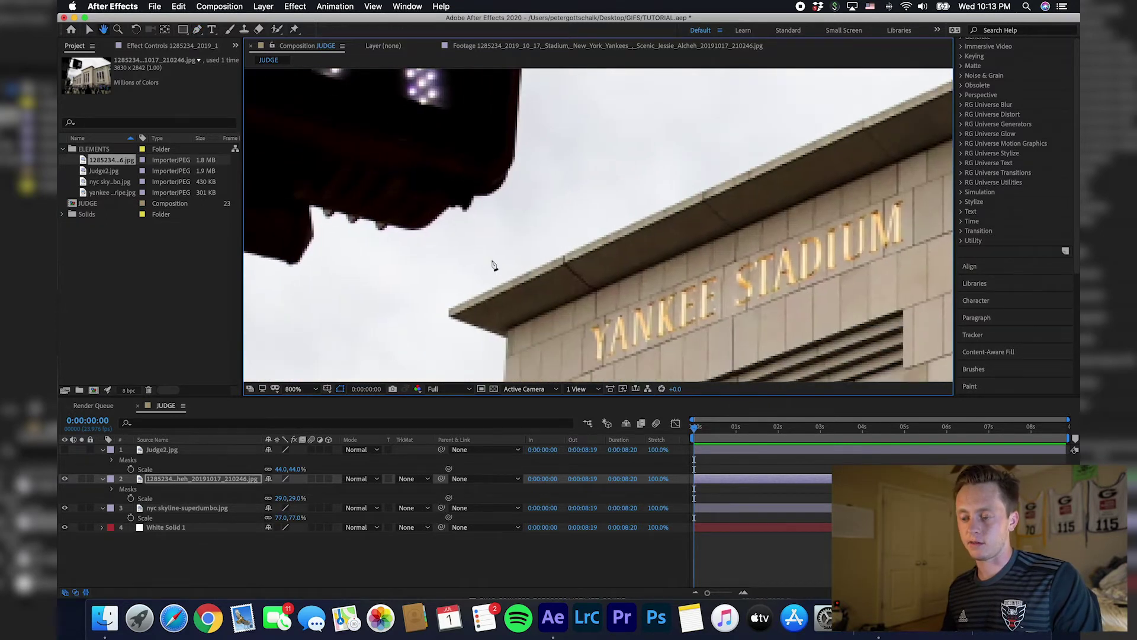
# Continue the stadium mask around the tower roof's far corner, down the tower wall and along the curved wing's roofline.
pyautogui.press('g')
pyautogui.click(451, 309)
pyautogui.click(451, 317)
pyautogui.click(506, 337)
pyautogui.press('space')
pyautogui.moveTo(549, 346); pyautogui.dragTo(649, 208)
pyautogui.press('space')
pyautogui.moveTo(600, 320); pyautogui.dragTo(851, 199)
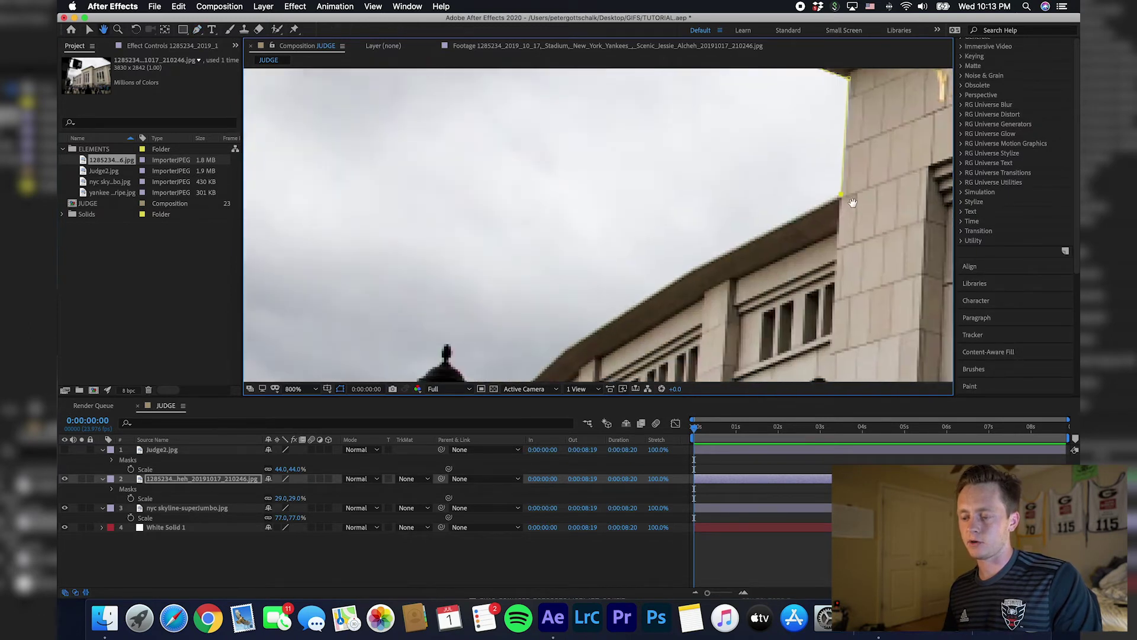
pyautogui.moveTo(736, 322); pyautogui.dragTo(871, 233)
pyautogui.moveTo(582, 352); pyautogui.dragTo(665, 212)
# Trace the stadium mask around the far end of the curved wing and down its wall to street level.
pyautogui.click(599, 361)
pyautogui.moveTo(599, 370); pyautogui.dragTo(703, 124)
pyautogui.click(697, 135)
pyautogui.click(707, 146)
pyautogui.click(683, 365)
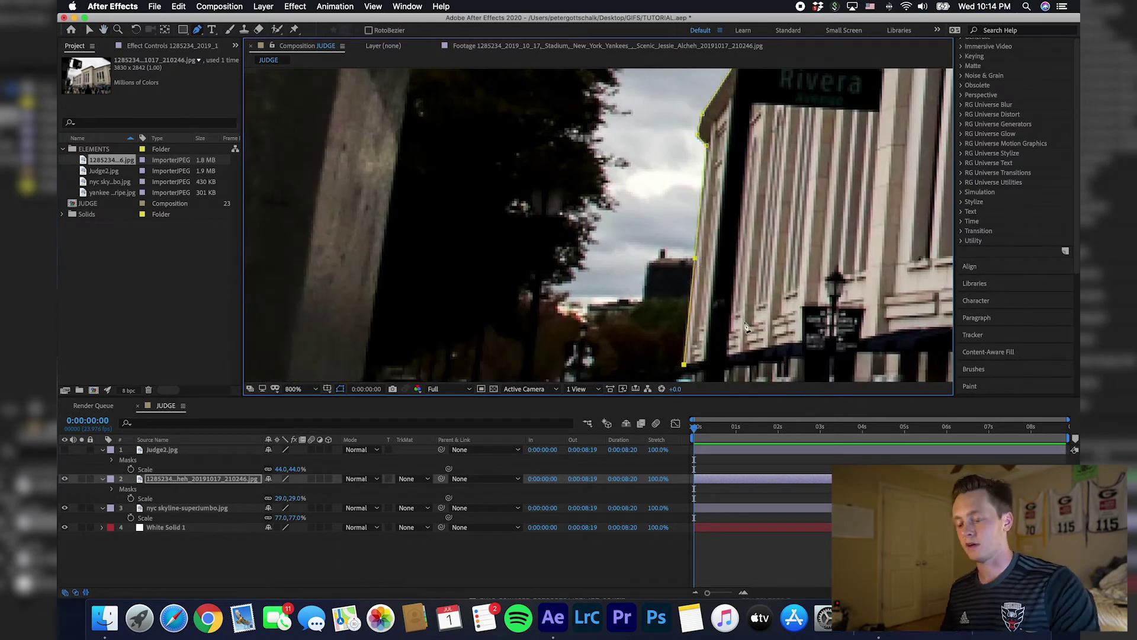
# Finish the stadium mask along the building's base above the crowd and close it around the facade.
pyautogui.press('space')
pyautogui.moveTo(745, 326); pyautogui.dragTo(610, 219)
pyautogui.click(724, 229)
pyautogui.moveTo(877, 190); pyautogui.dragTo(308, 249)
pyautogui.click(765, 210)
pyautogui.press(',')
pyautogui.moveTo(924, 235); pyautogui.dragTo(526, 231)
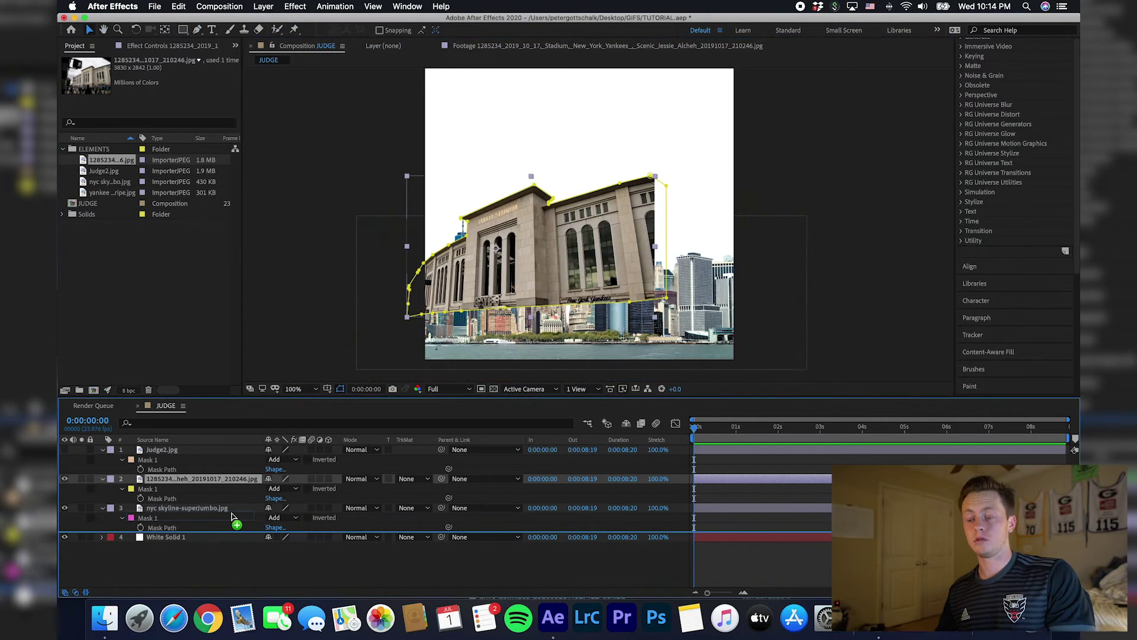
# Place the stadium layer directly below the skyline layer and make the Judge2.jpg player layer visible.
pyautogui.moveTo(232, 517); pyautogui.dragTo(235, 515)
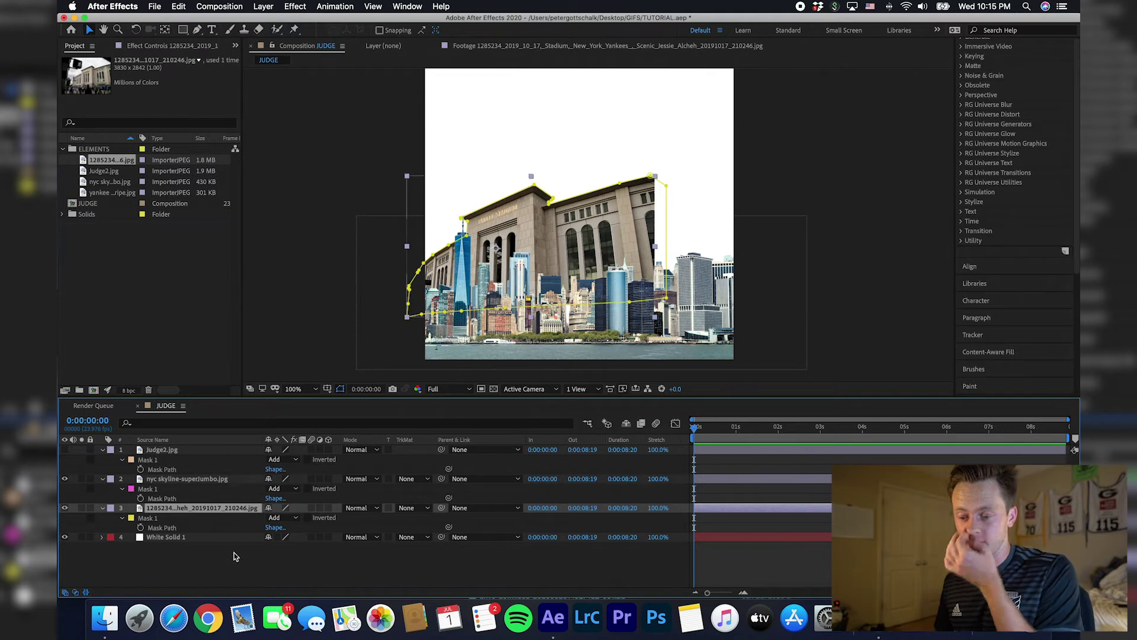
pyautogui.click(64, 449)
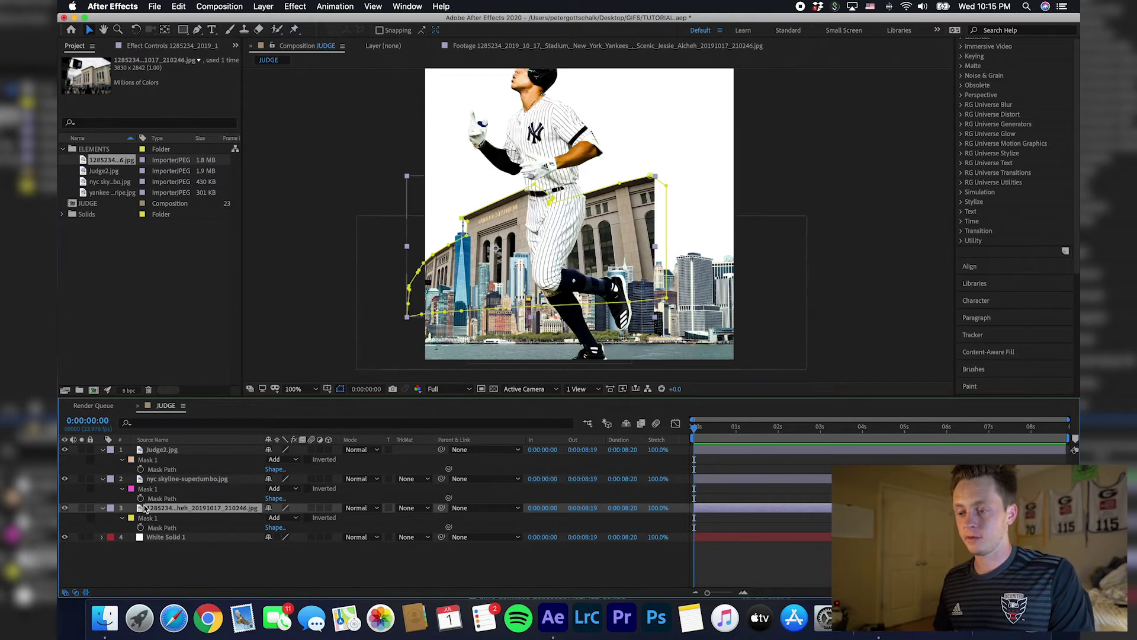
# Scale the player layer to 46% and move the player to the right side of the composition with his head inside the frame.
pyautogui.click(195, 449)
pyautogui.press('s')
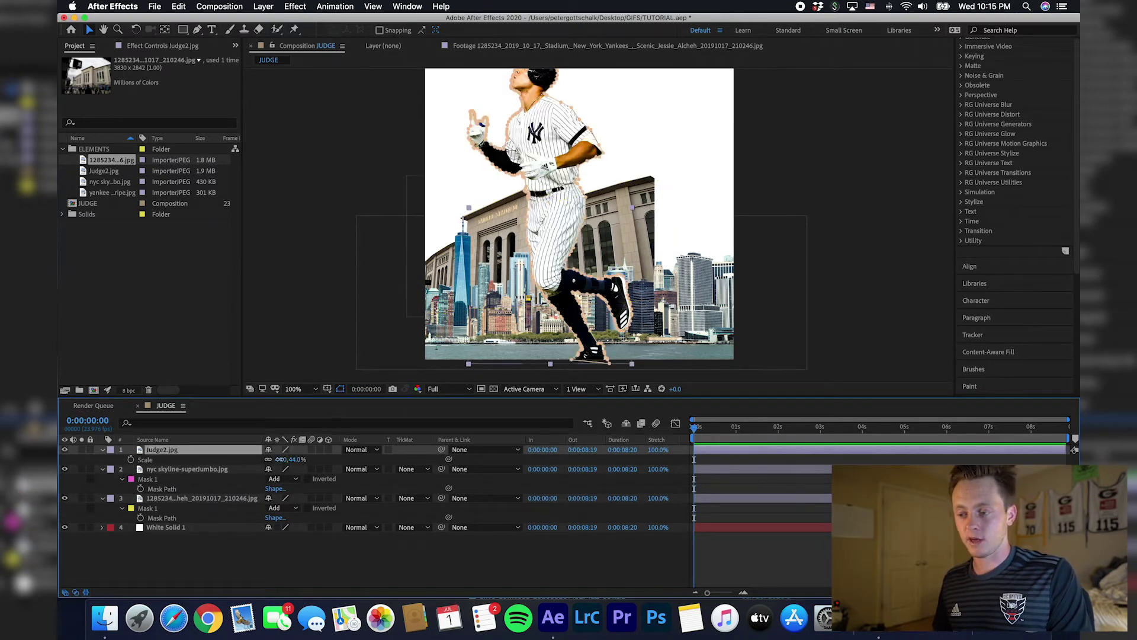
pyautogui.moveTo(279, 459); pyautogui.dragTo(279, 460)
pyautogui.moveTo(567, 182); pyautogui.dragTo(636, 208)
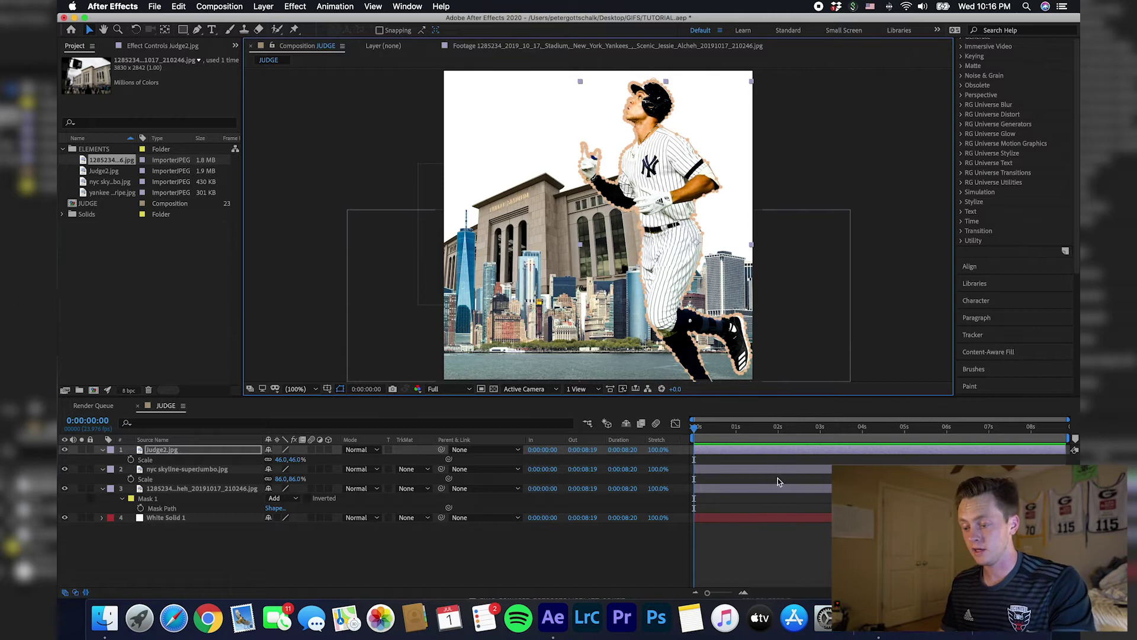
# Add yankee pinstripe.jpg just above the white solid and raise it until the NY logo sits near the frame's top.
pyautogui.moveTo(93, 193); pyautogui.dragTo(180, 510)
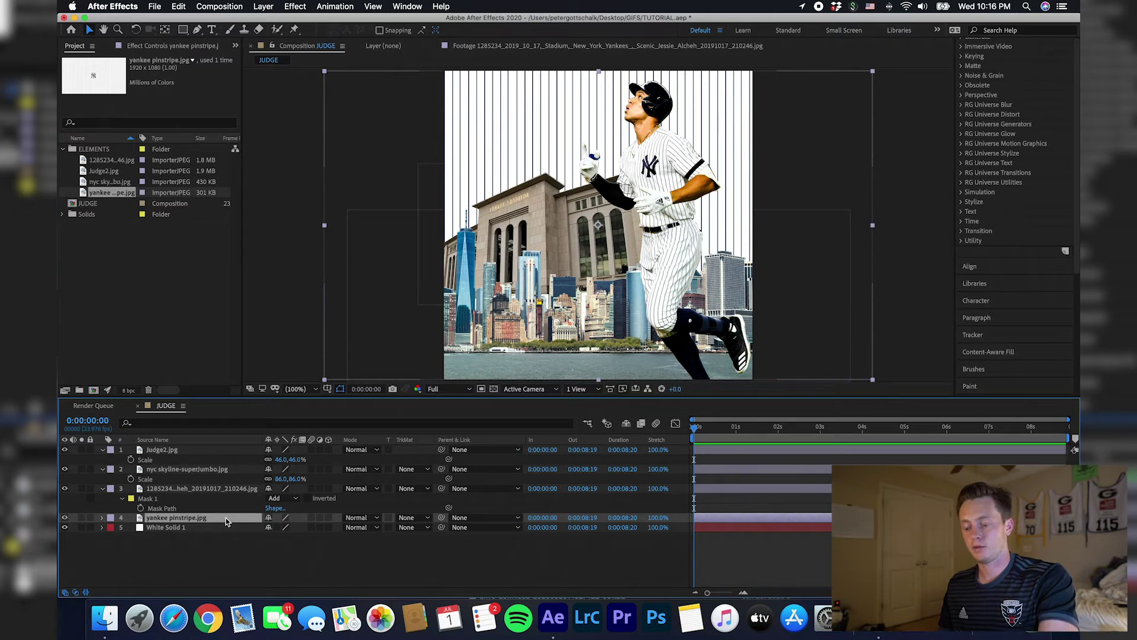
pyautogui.press('p')
pyautogui.moveTo(288, 527); pyautogui.dragTo(171, 509)
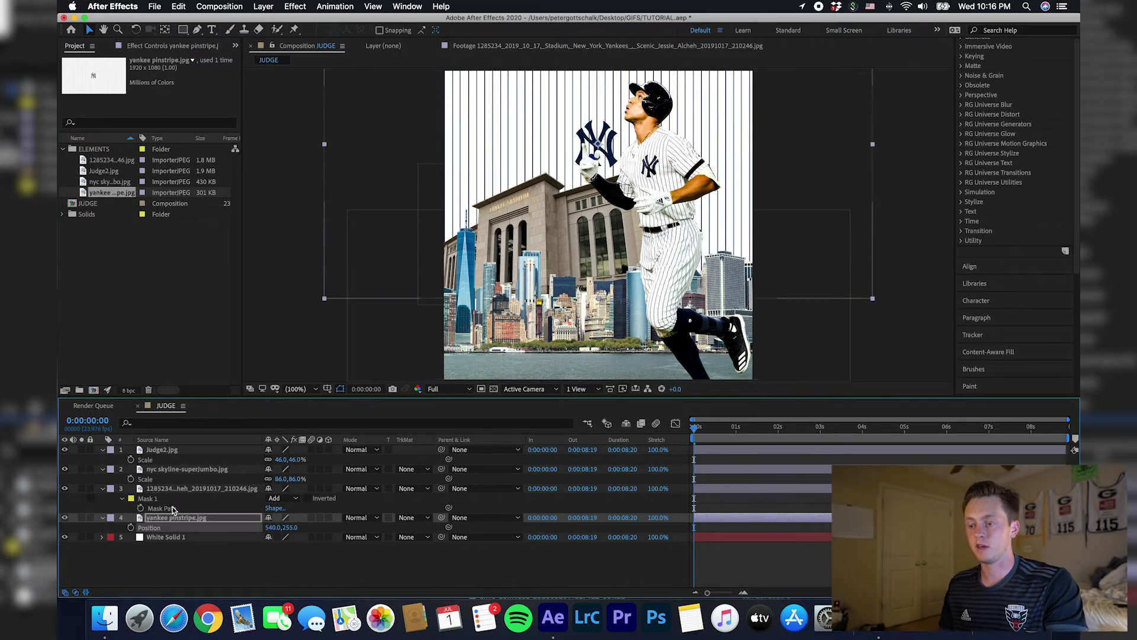
pyautogui.moveTo(285, 527); pyautogui.dragTo(222, 529)
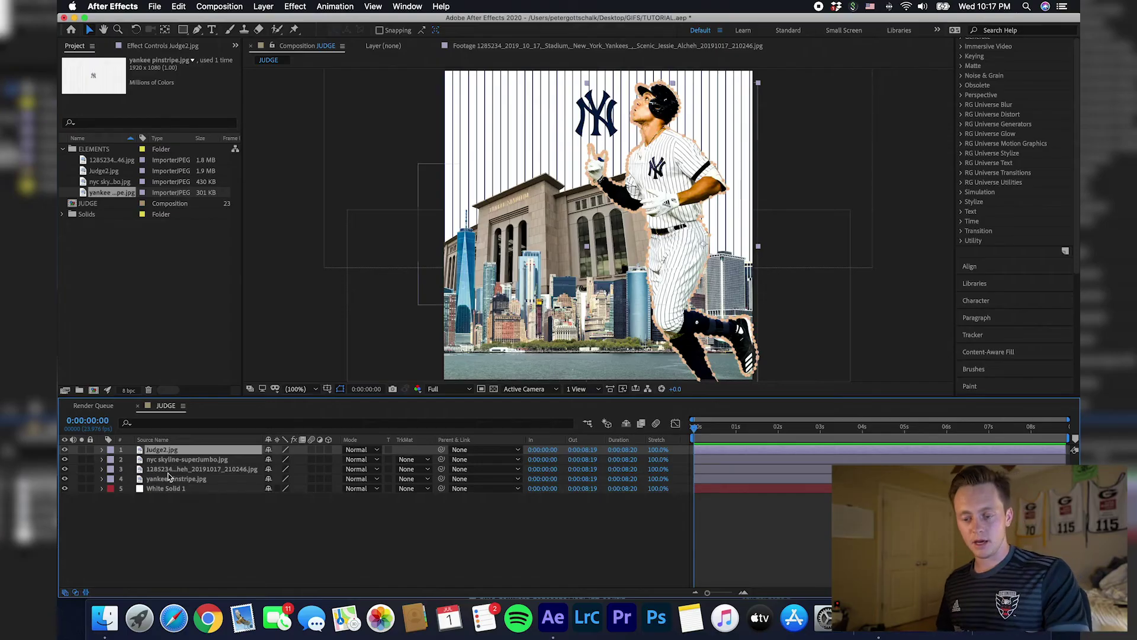
# Pre-compose the player, skyline and stadium layers together, leaving the pinstripe image and white solid as separate layers.
pyautogui.click(145, 469)
pyautogui.click(171, 451)
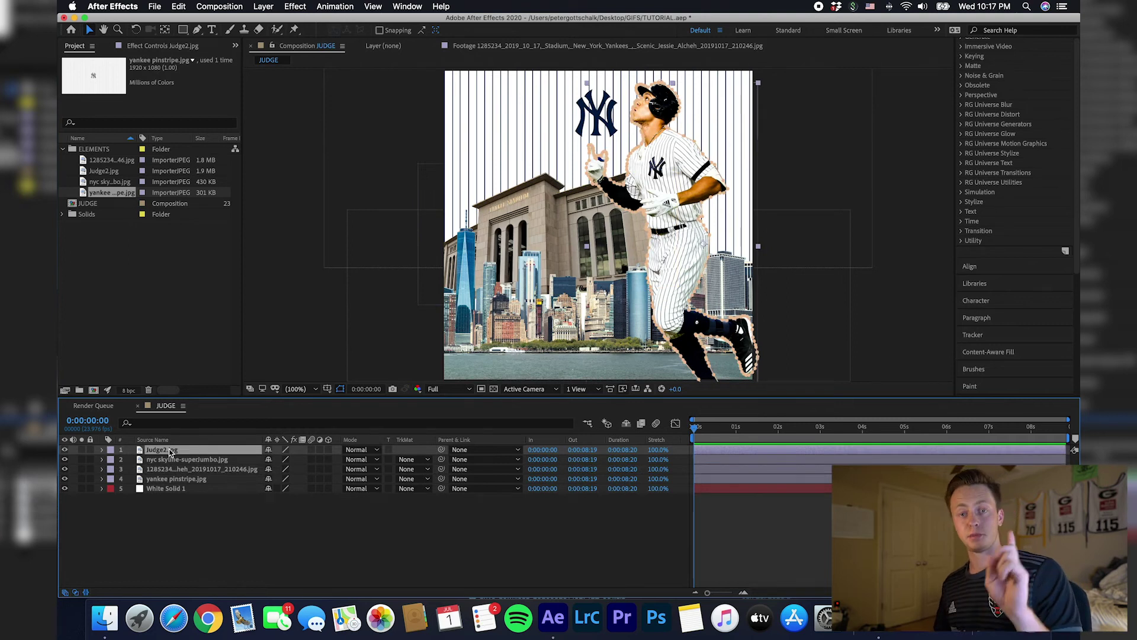
pyautogui.click(170, 459)
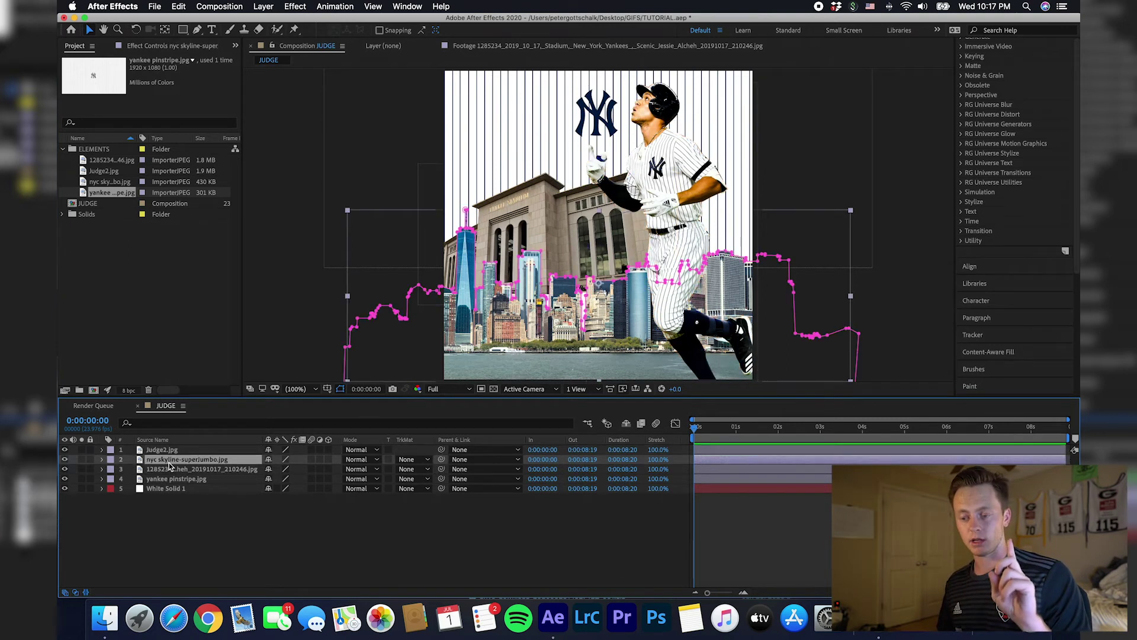
pyautogui.click(170, 469)
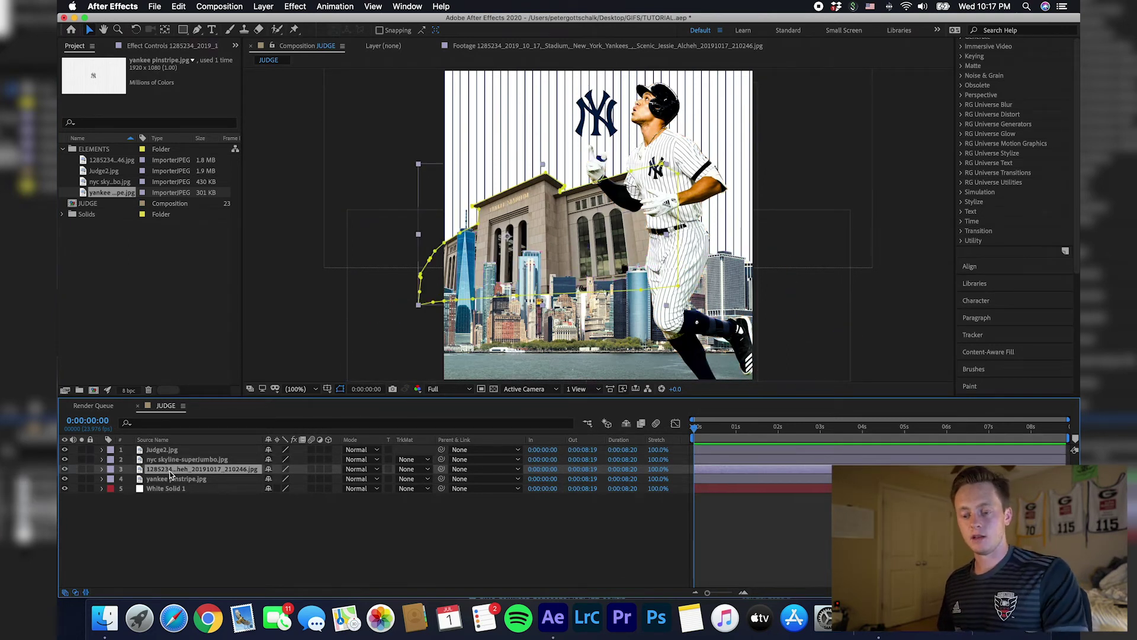
pyautogui.keyDown('shift'); pyautogui.click(166, 452); pyautogui.keyUp('shift')
pyautogui.rightClick(166, 452)
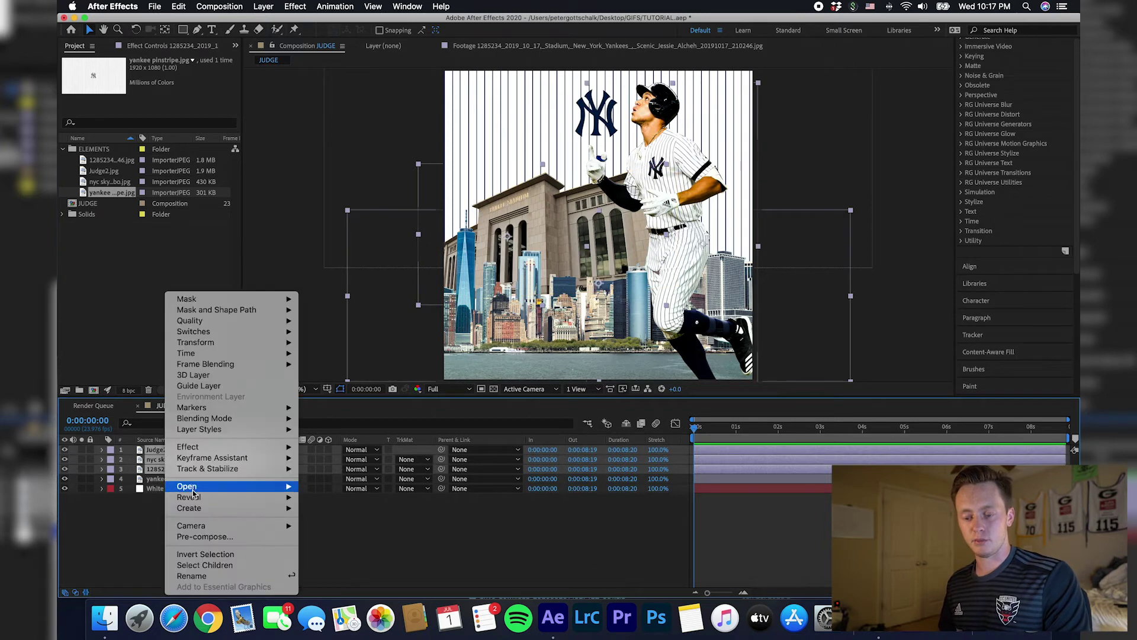
pyautogui.click(208, 535)
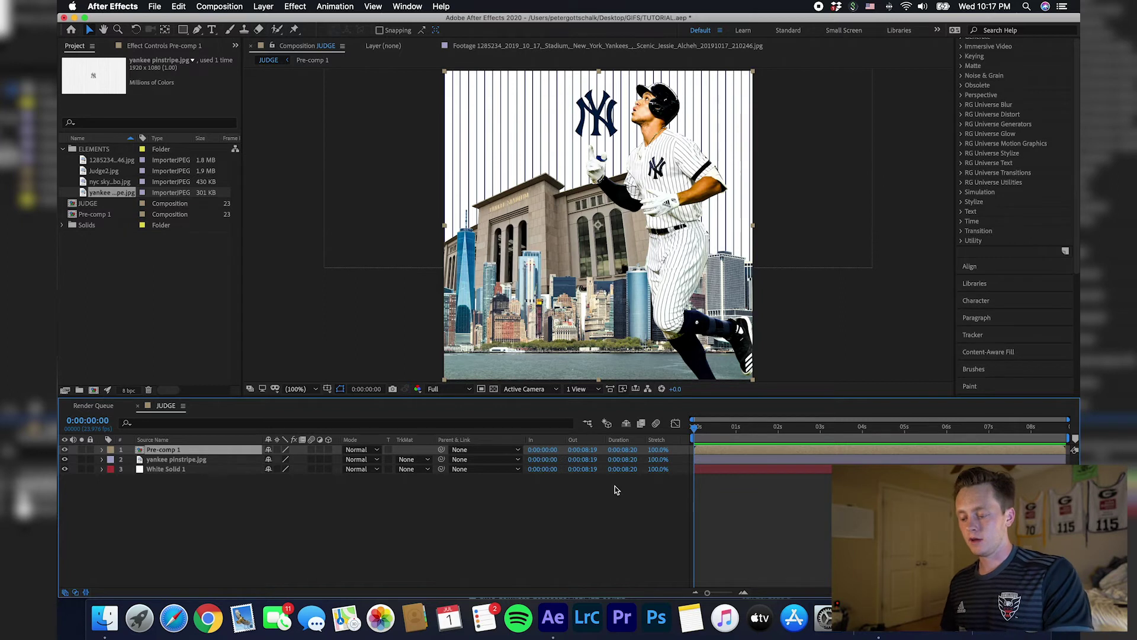
# Move the pre-comp below the frame to position 540, 1631 and set a position keyframe at 0:00:00:00.
pyautogui.press('p')
pyautogui.moveTo(289, 460); pyautogui.dragTo(438, 459)
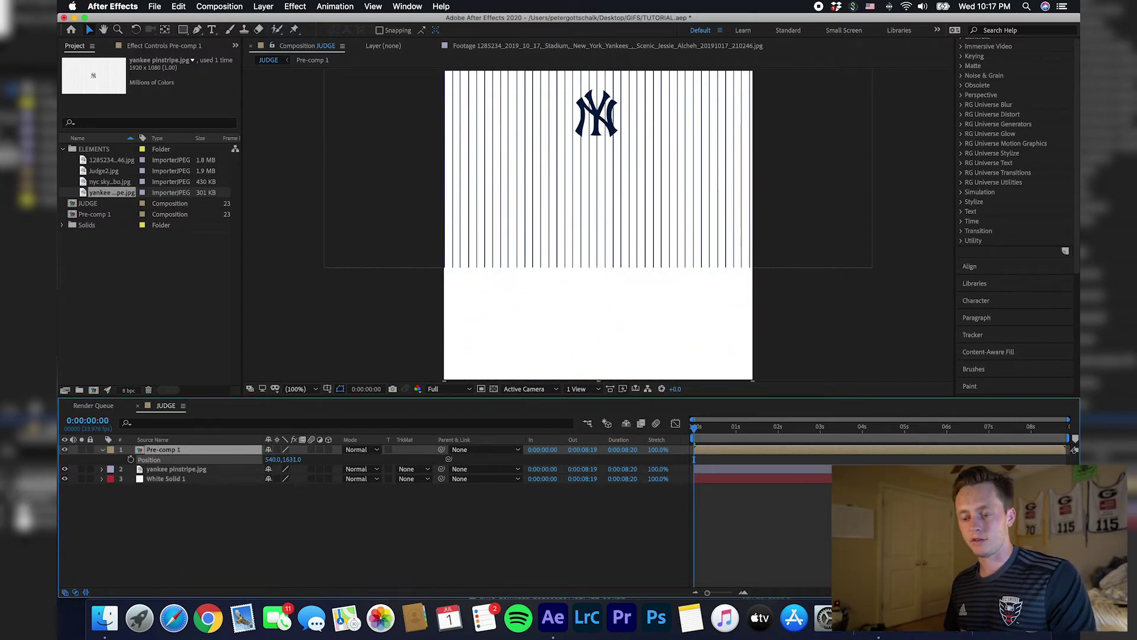
pyautogui.click(177, 450)
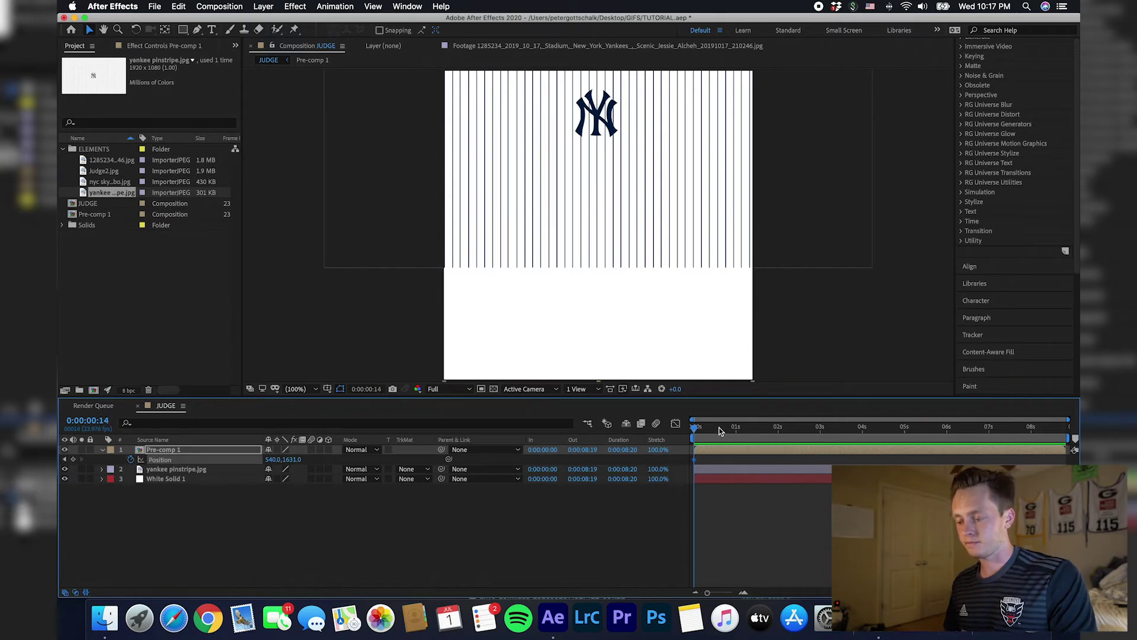
# Keyframe the pre-comp's position back at 540, 540 at 0:00:01:09 and preview the rise from the start.
pyautogui.moveTo(737, 427); pyautogui.dragTo(753, 431)
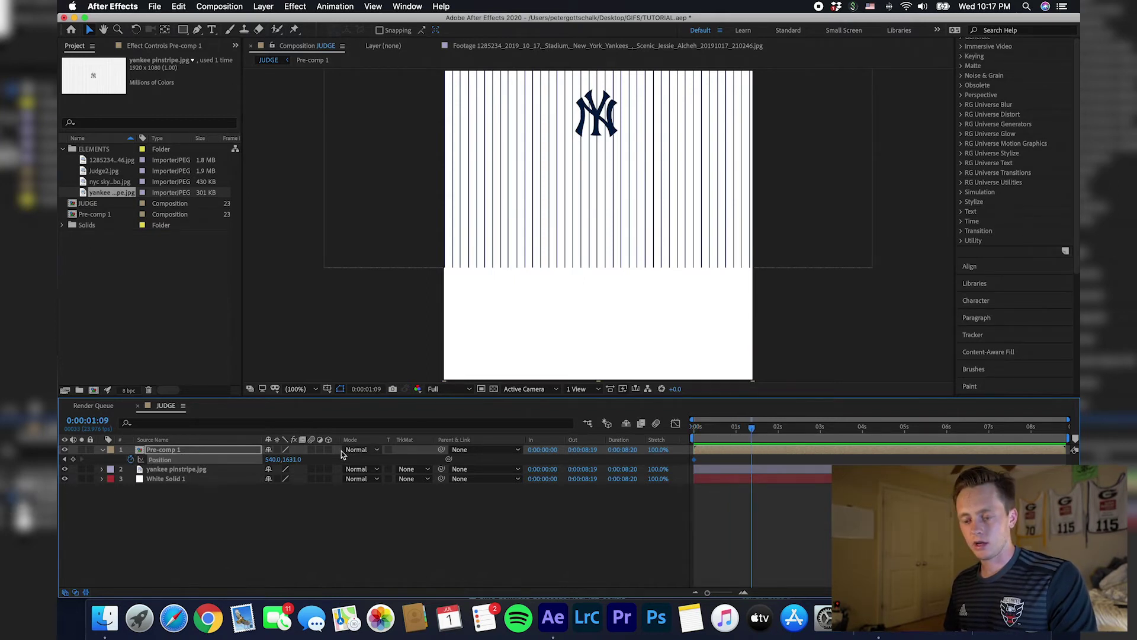
pyautogui.write('540')
pyautogui.press('Return')
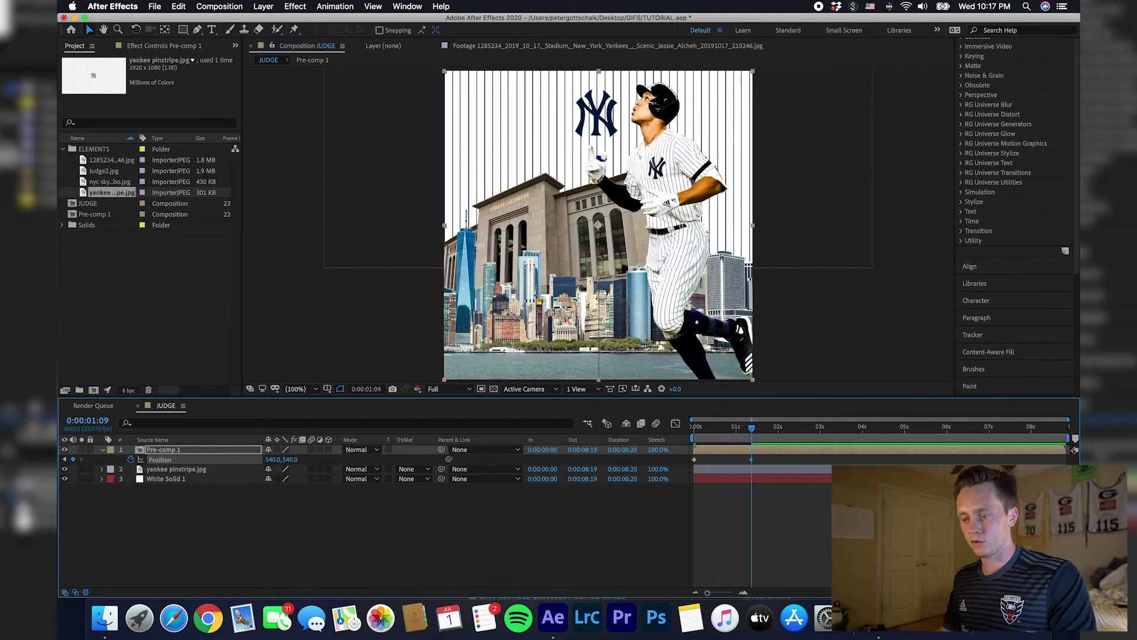
pyautogui.moveTo(735, 428); pyautogui.dragTo(685, 438)
pyautogui.press('space')
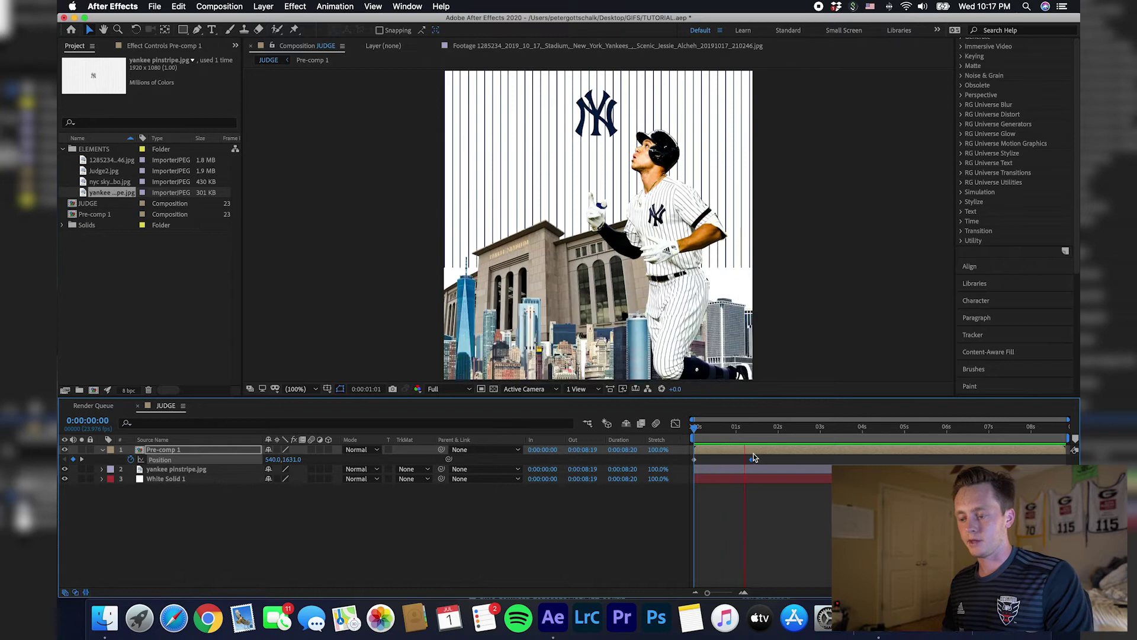
# Move the pre-comp's ending position keyframe earlier to about half a second, apply Easy Ease to it and preview the motion.
pyautogui.moveTo(751, 460); pyautogui.dragTo(737, 461)
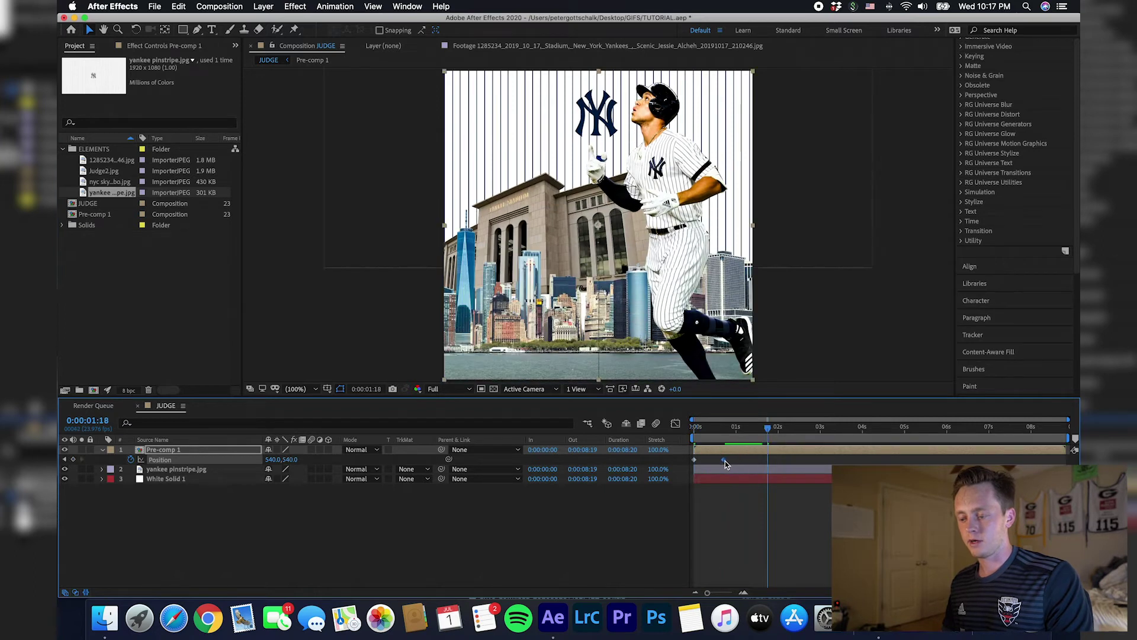
pyautogui.press('space')
pyautogui.rightClick(737, 461)
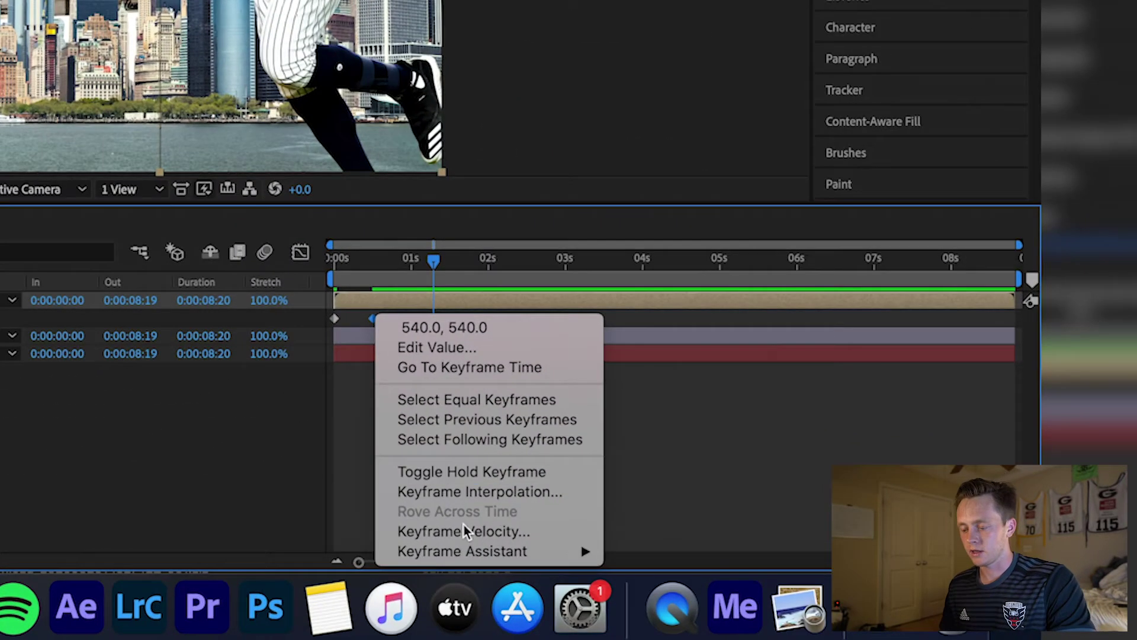
pyautogui.moveTo(744, 583)
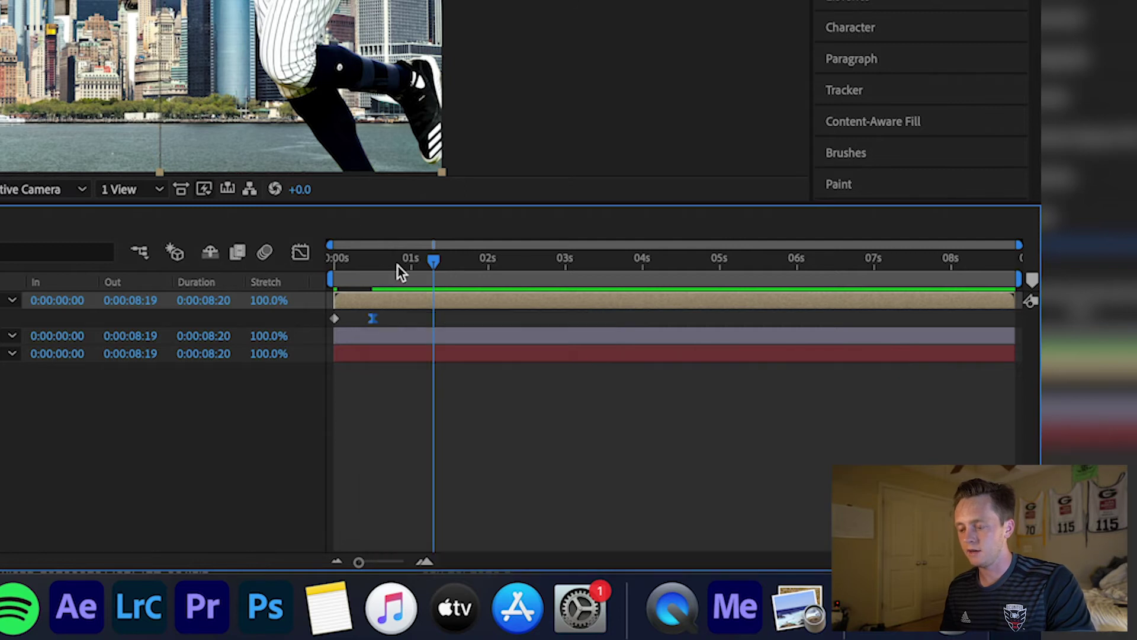
pyautogui.moveTo(398, 265); pyautogui.dragTo(305, 278)
pyautogui.press('space')
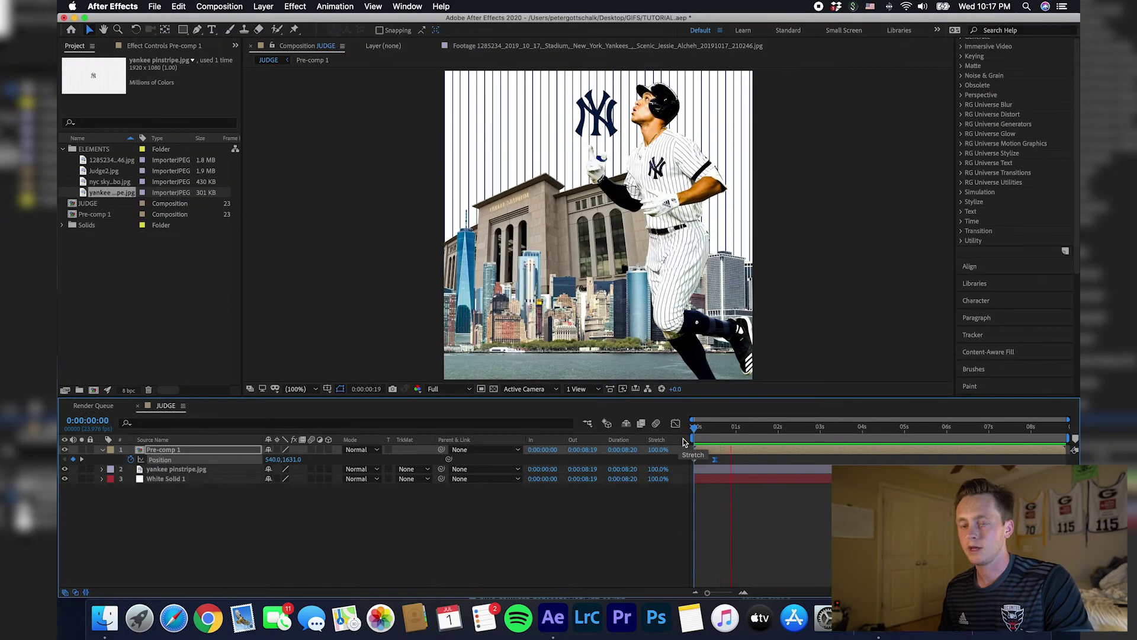
pyautogui.press('space')
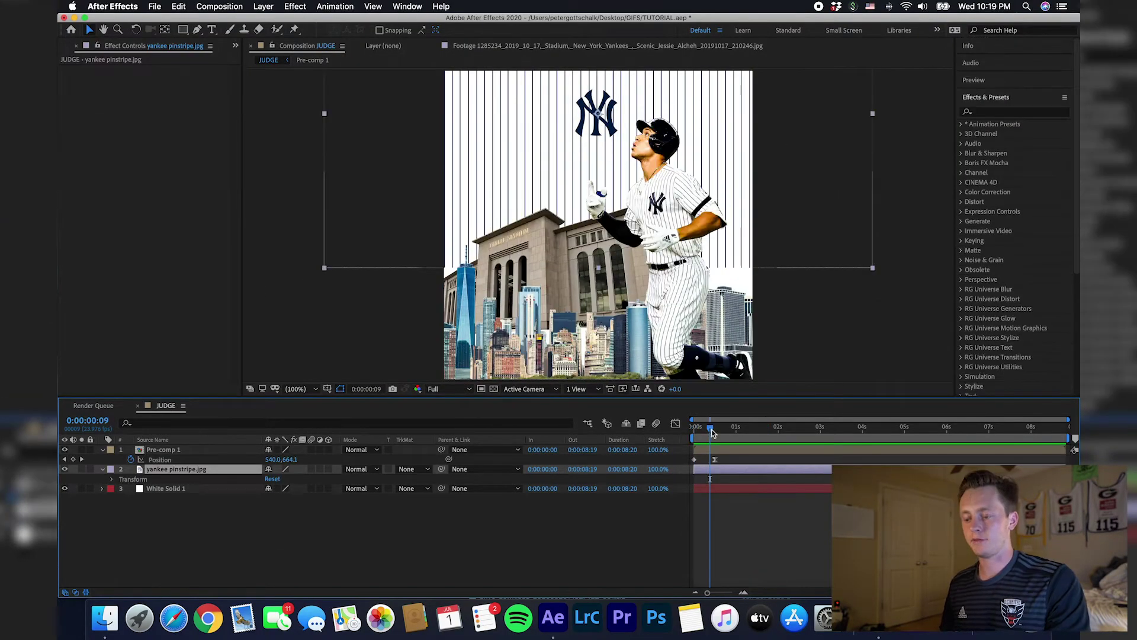
# Play back the pre-comp's rise over the pinstripe background from the start of the timeline.
pyautogui.press('space')
pyautogui.press('space')
pyautogui.click(701, 429)
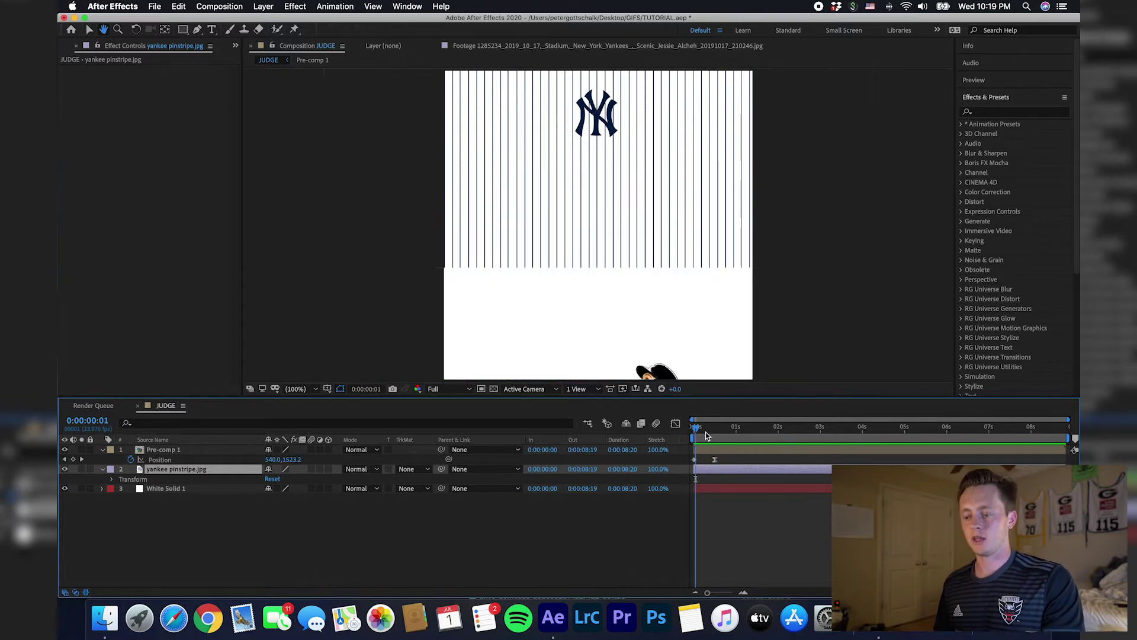
pyautogui.press('space')
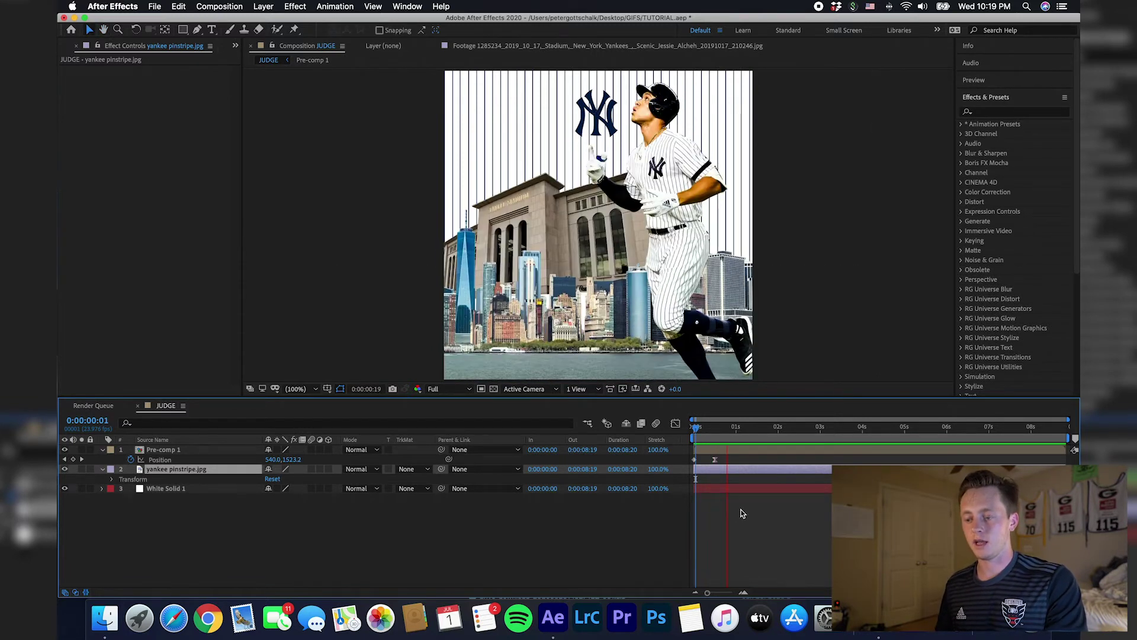
pyautogui.press('space')
# Apply the Linear Wipe preset to the yankee pinstripe.jpg layer at 0:00:00:00 and set its wipe angle to 1x+0.0°.
pyautogui.moveTo(730, 429); pyautogui.dragTo(693, 439)
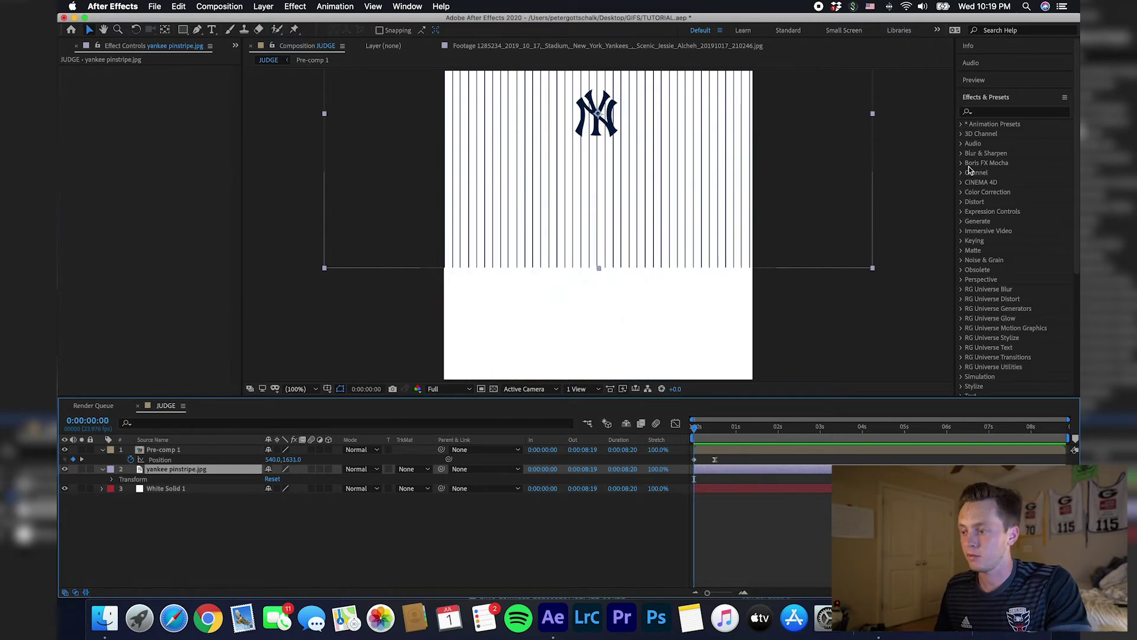
pyautogui.click(1016, 113)
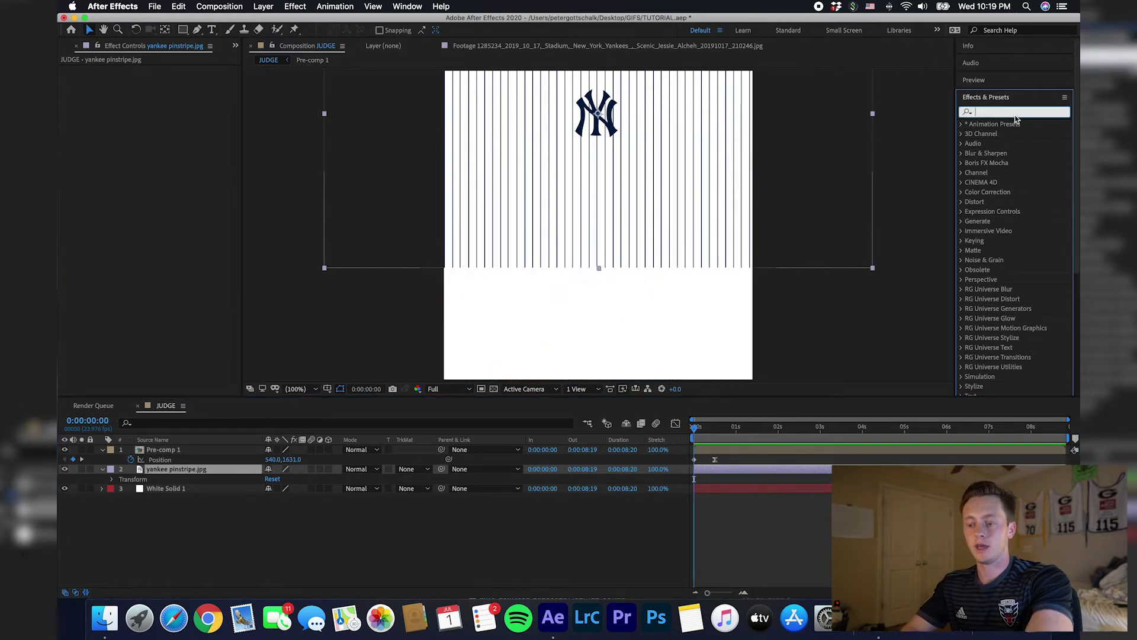
pyautogui.write('linear')
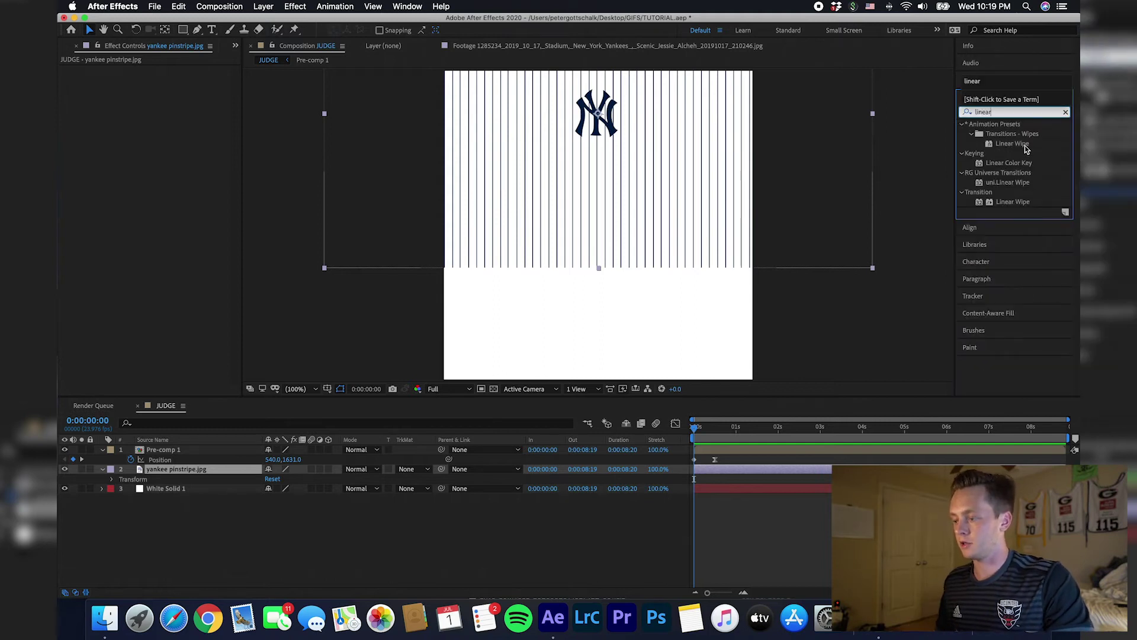
pyautogui.moveTo(1027, 148); pyautogui.dragTo(782, 469)
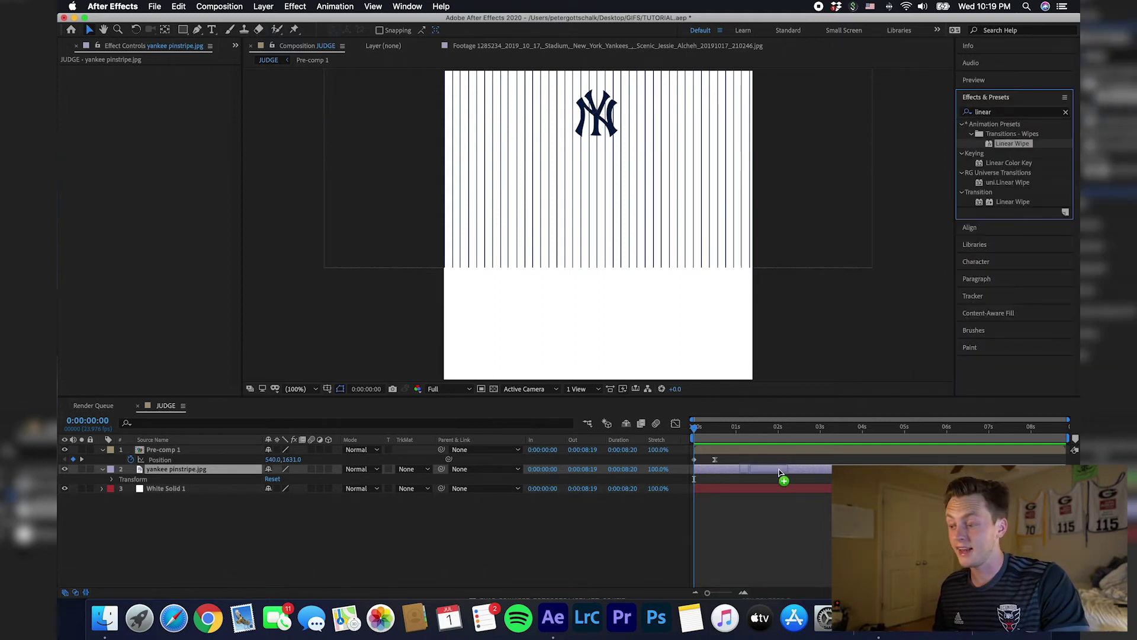
pyautogui.moveTo(780, 472); pyautogui.dragTo(781, 470)
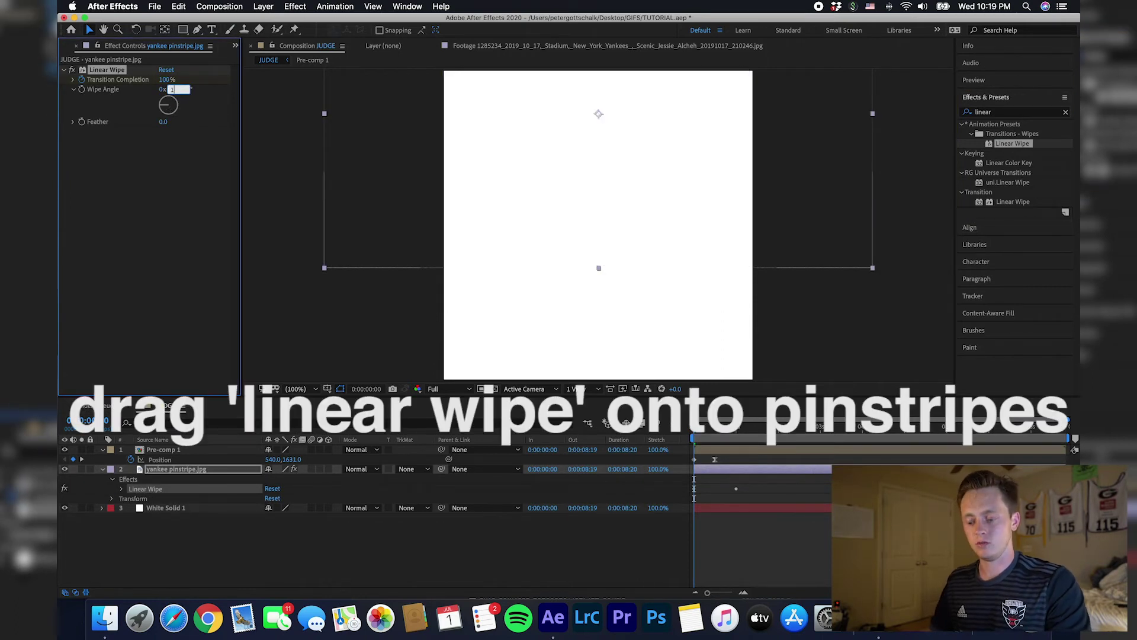
pyautogui.click(183, 90)
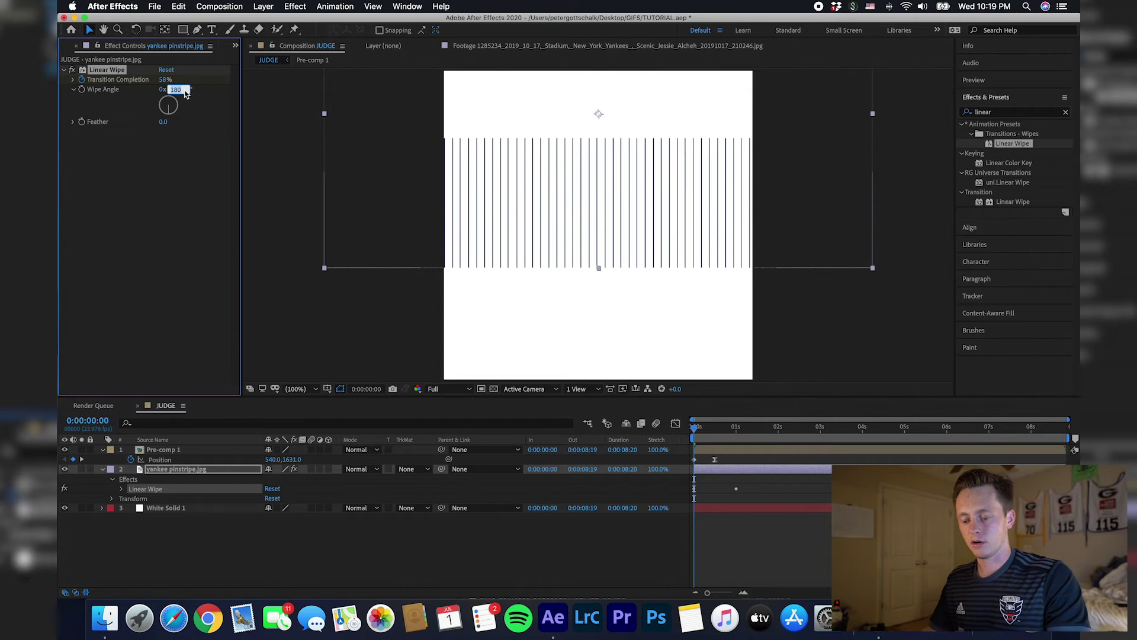
pyautogui.press('Return')
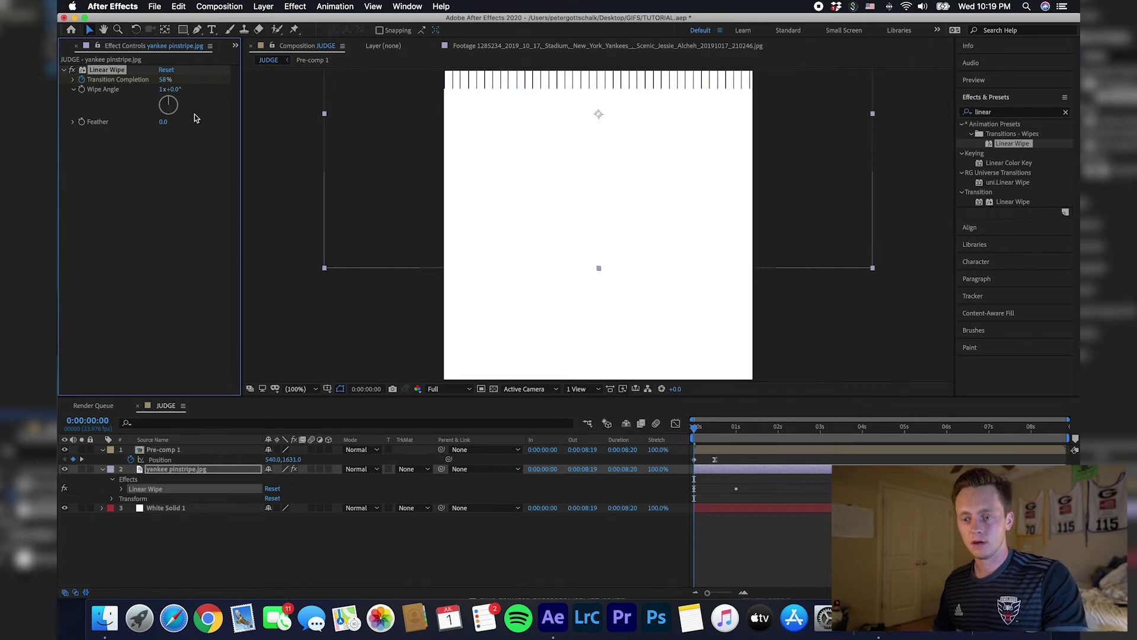
# Keyframe the pinstripe wipe's Transition Completion at 67% at the start and 0% at 0:00:00:12.
pyautogui.moveTo(165, 80)
pyautogui.mouseDown()
pyautogui.moveTo(137, 89)
pyautogui.moveTo(172, 88)
pyautogui.mouseUp()
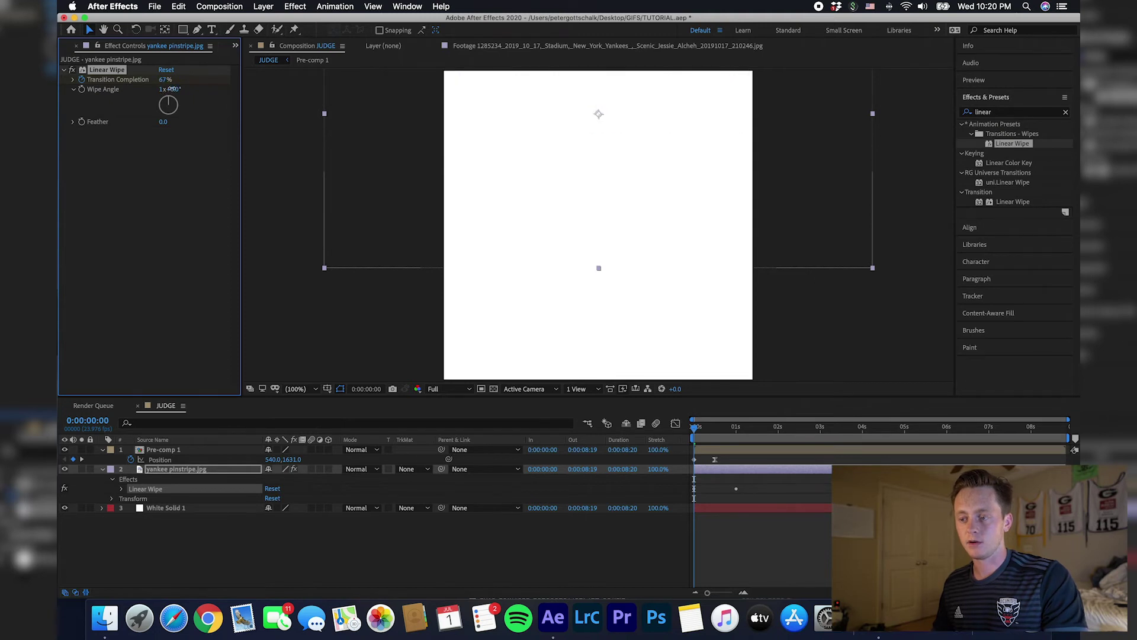
pyautogui.click(81, 80)
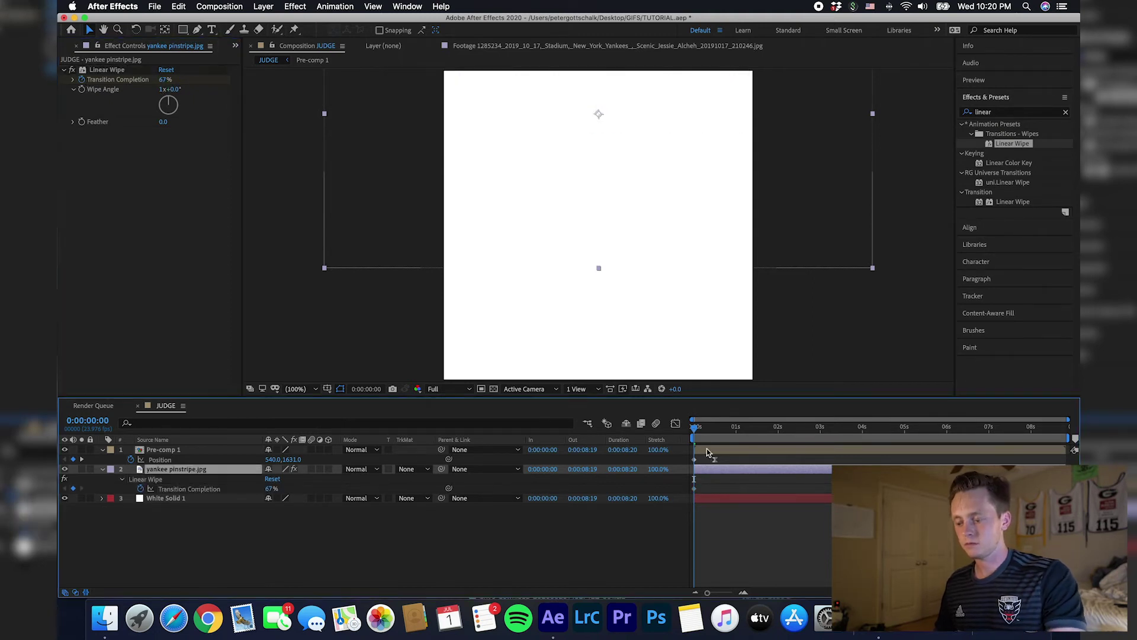
pyautogui.moveTo(698, 434)
pyautogui.mouseDown()
pyautogui.moveTo(722, 437)
pyautogui.moveTo(714, 445)
pyautogui.mouseUp()
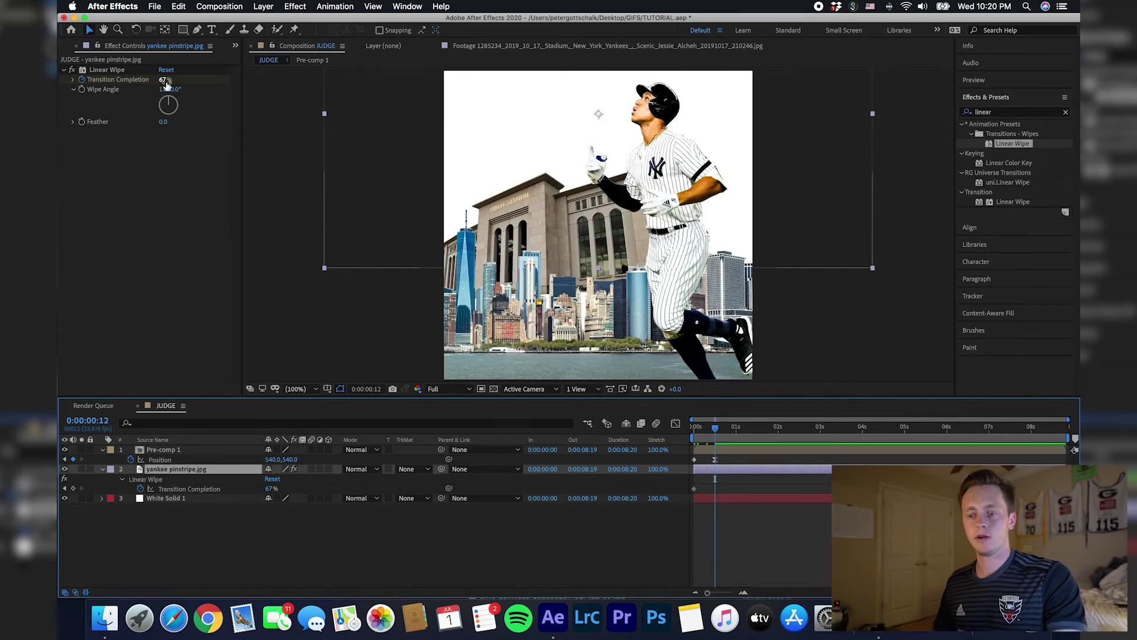
pyautogui.moveTo(165, 79); pyautogui.dragTo(122, 80)
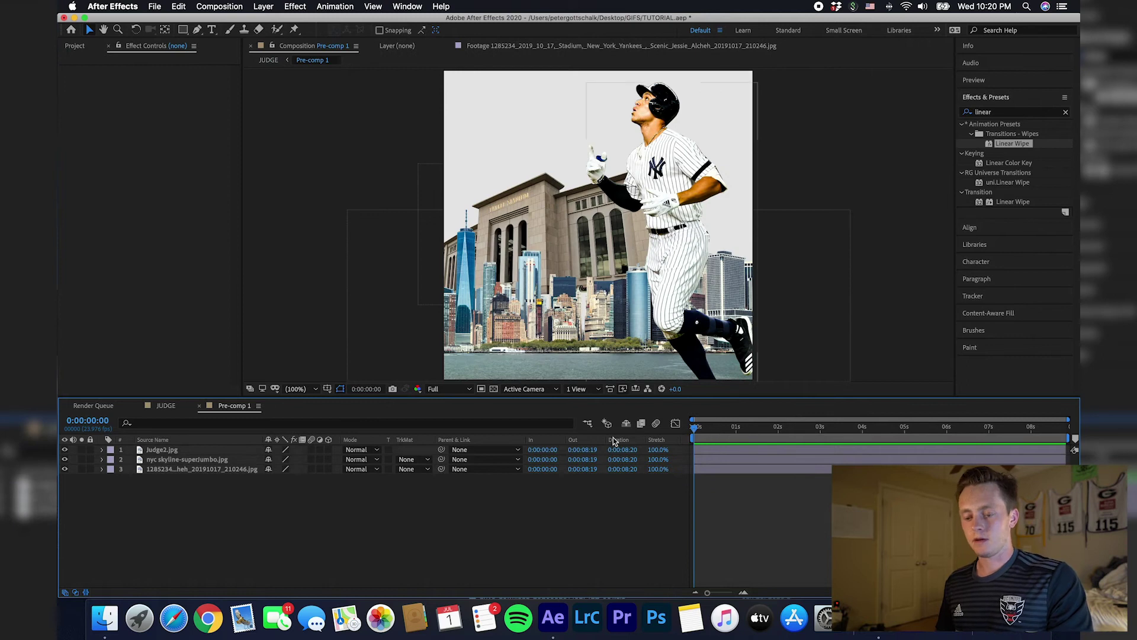
# In Pre-comp 1, place puppet pins on the player's head, neck, shoulders, arms, hands, hip, knee and rear foot.
pyautogui.click(156, 450)
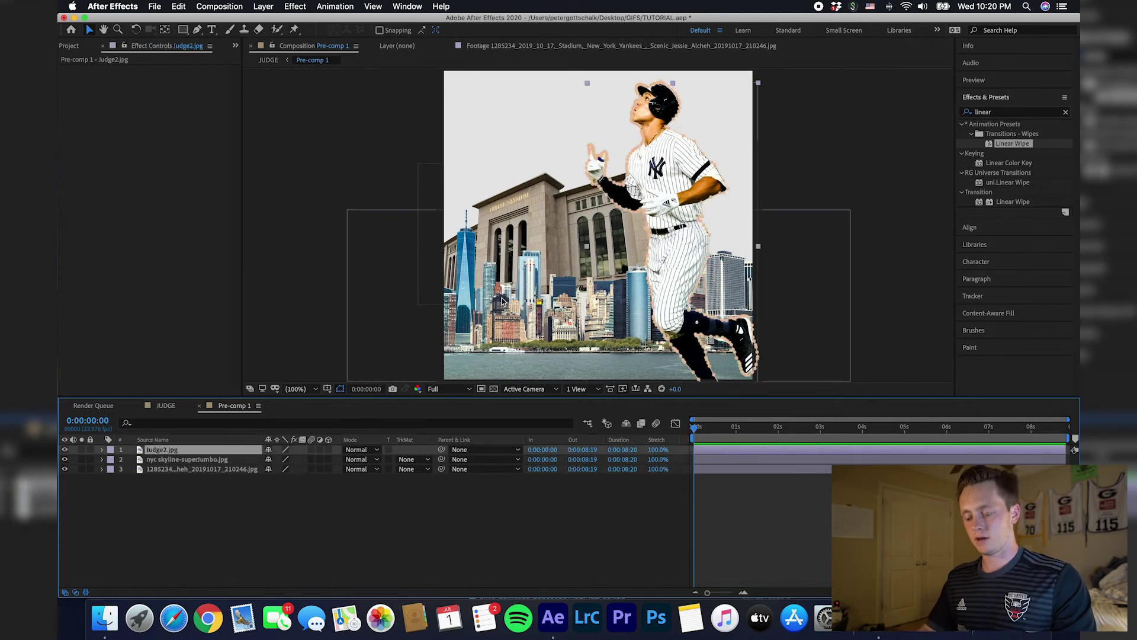
pyautogui.press('super+p')
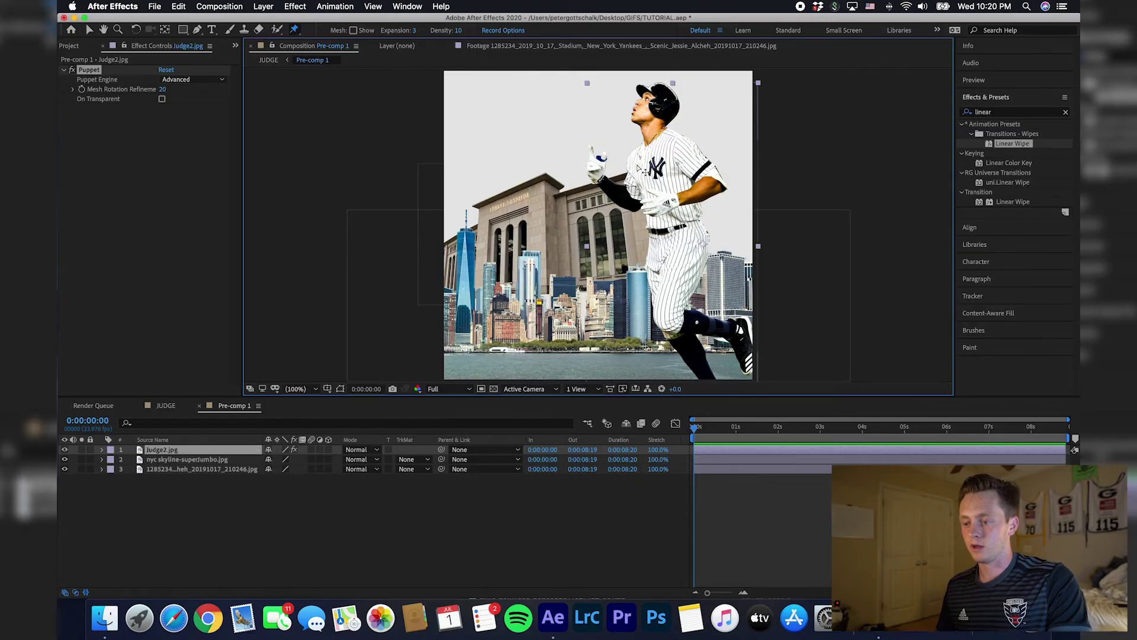
pyautogui.click(636, 163)
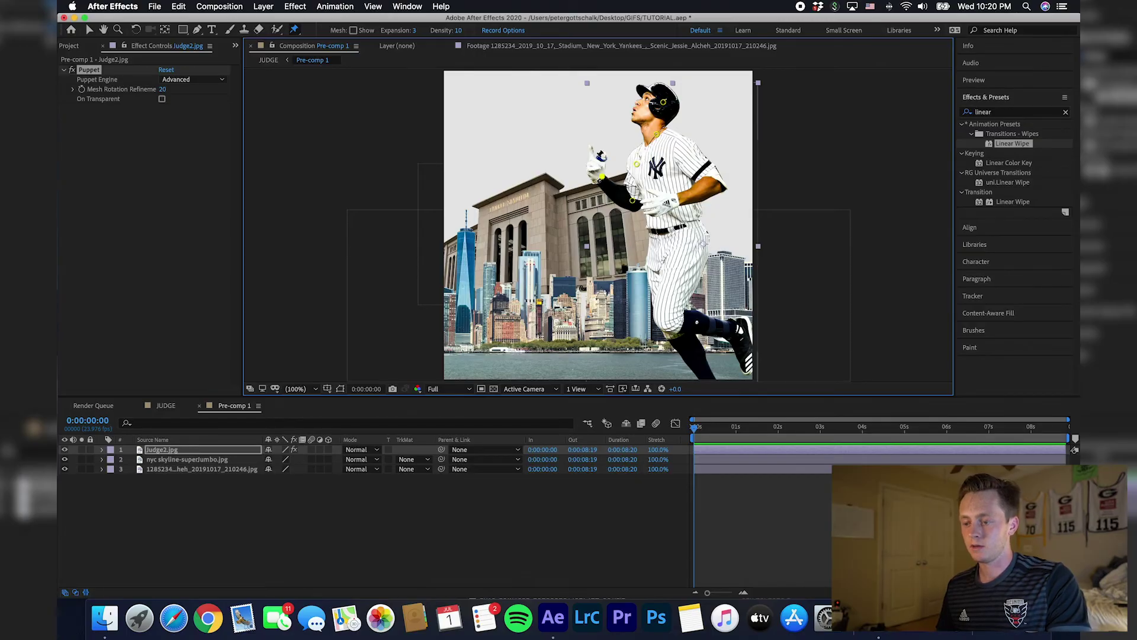
pyautogui.click(714, 184)
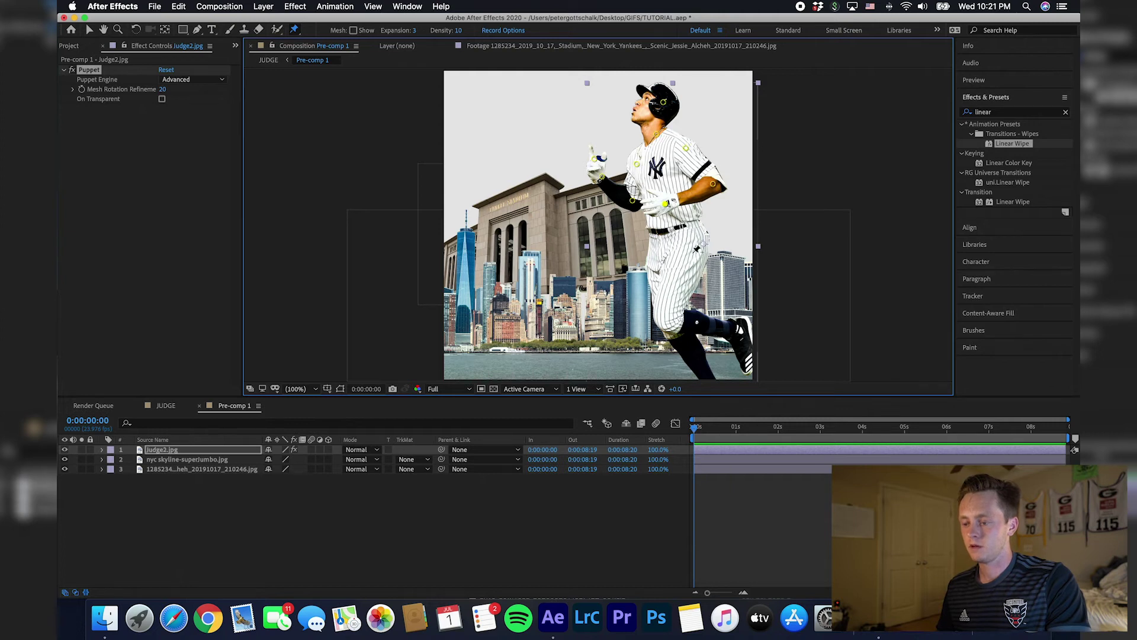
pyautogui.click(739, 332)
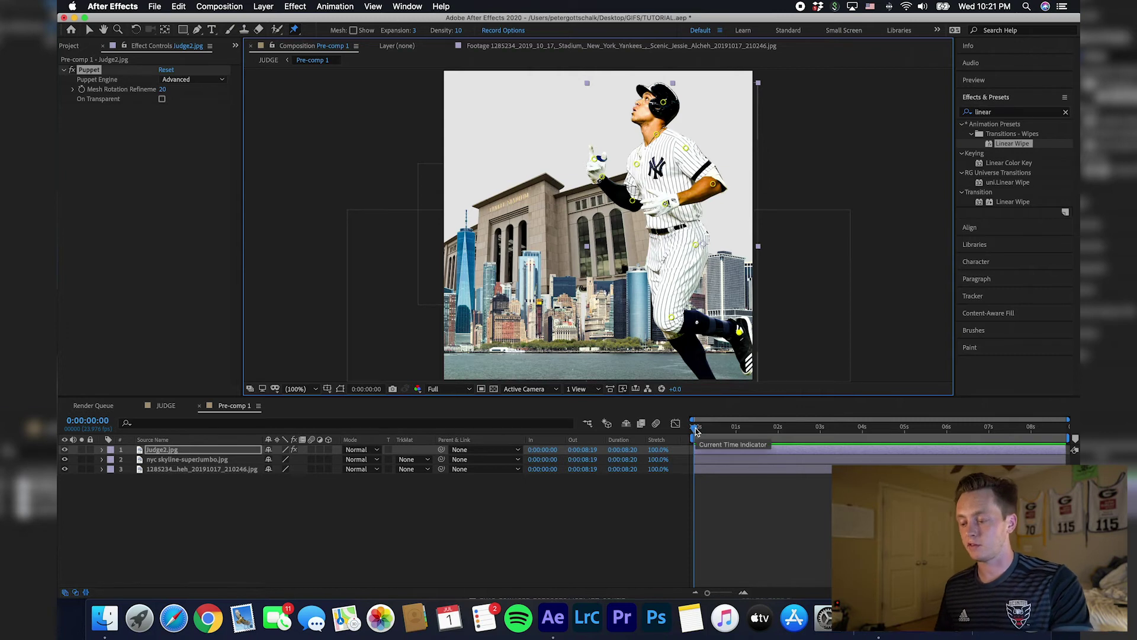
# At 0:00:08:19, slightly shift the player's foot, head and hand puppet pins to animate the cutout, and preview the motion.
pyautogui.moveTo(696, 429); pyautogui.dragTo(1071, 422)
pyautogui.press('u')
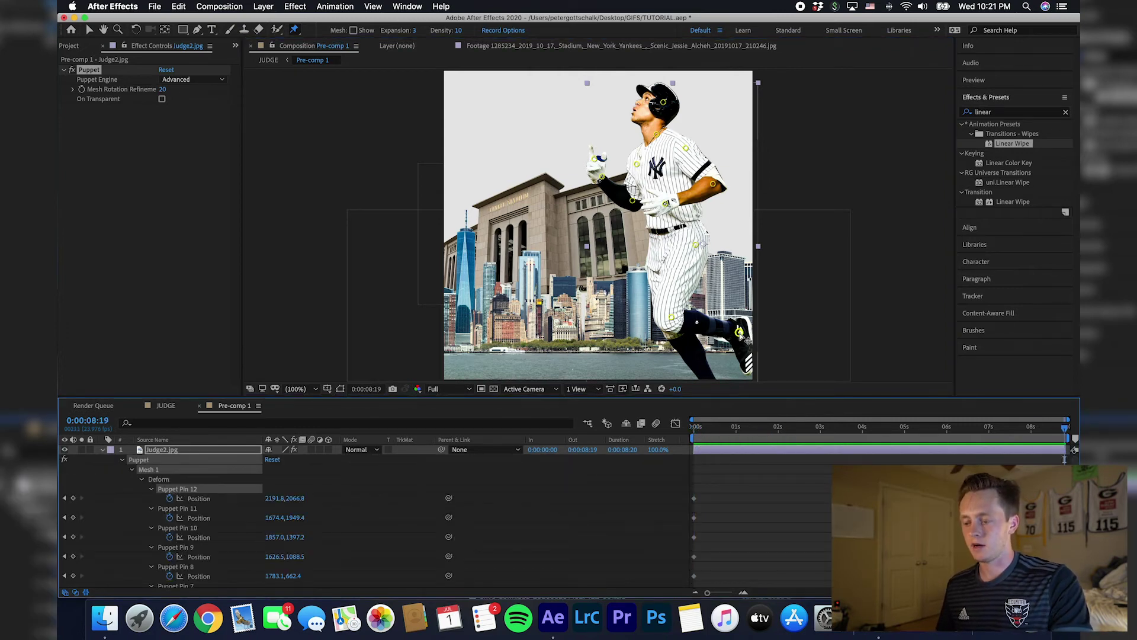
pyautogui.moveTo(740, 332); pyautogui.dragTo(741, 327)
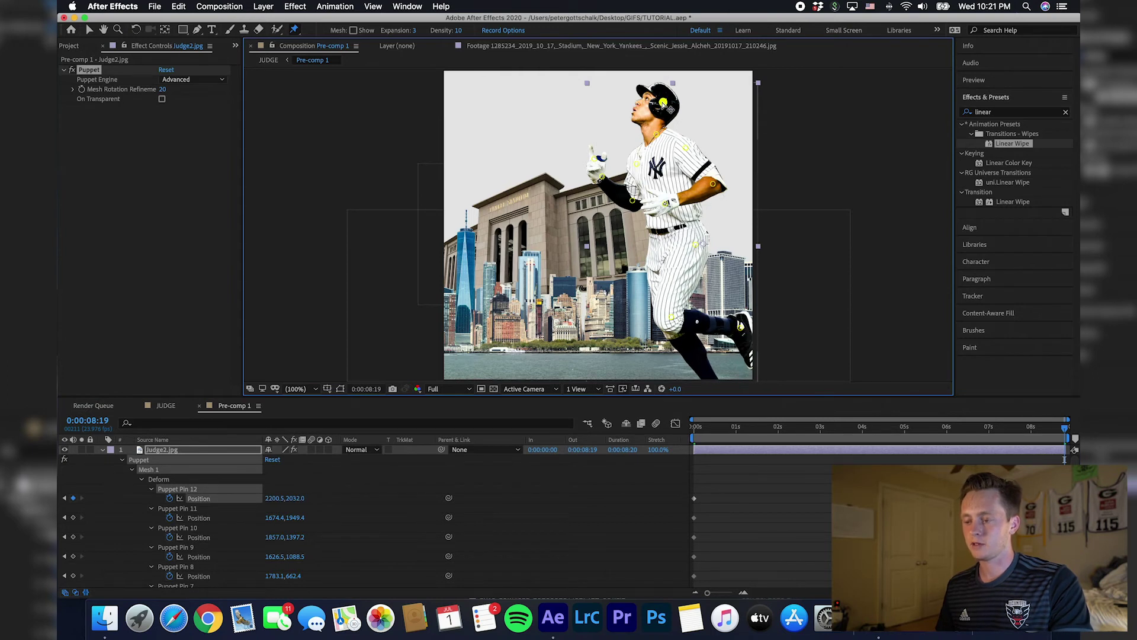
pyautogui.moveTo(668, 107); pyautogui.dragTo(668, 105)
pyautogui.moveTo(599, 161); pyautogui.dragTo(596, 158)
pyautogui.moveTo(665, 204); pyautogui.dragTo(665, 202)
pyautogui.press('space')
pyautogui.moveTo(801, 428); pyautogui.dragTo(1069, 432)
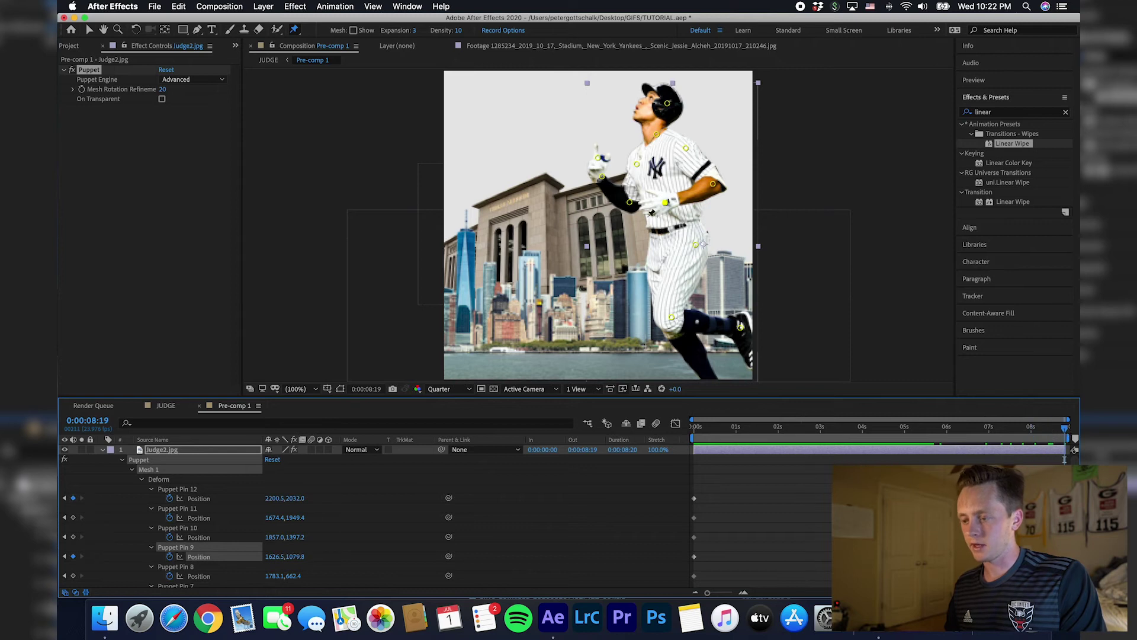
# Adjust the head and raised-hand puppet pins slightly further at 0:00:08:19 and check the movement from the start.
pyautogui.moveTo(665, 107); pyautogui.dragTo(668, 107)
pyautogui.moveTo(598, 158); pyautogui.dragTo(600, 157)
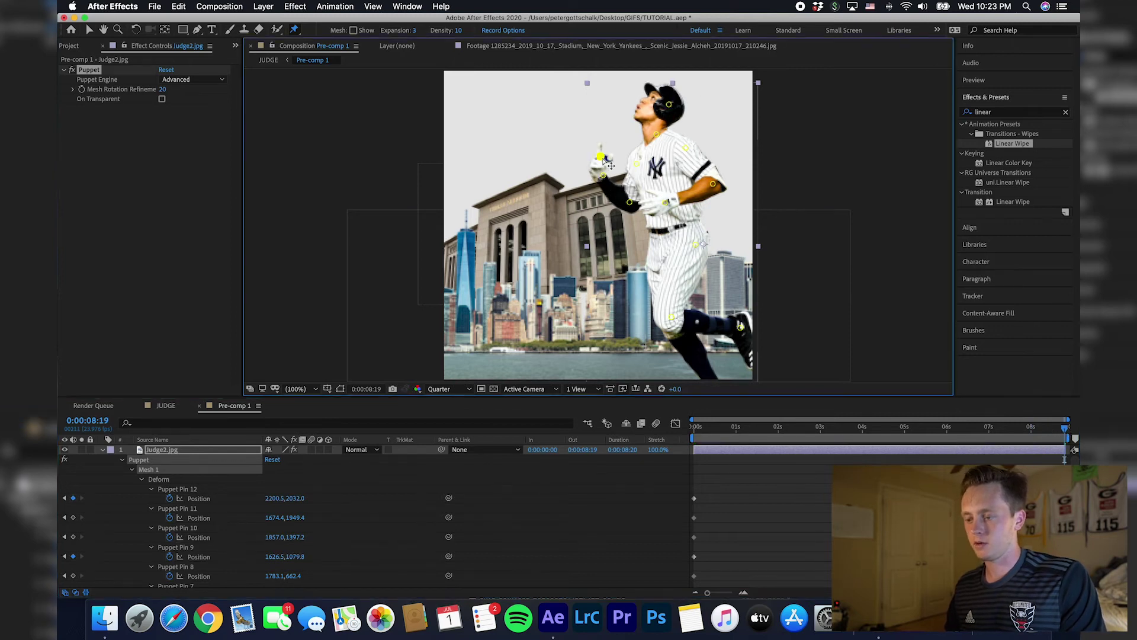
pyautogui.moveTo(695, 429)
pyautogui.mouseDown()
pyautogui.moveTo(1055, 431)
pyautogui.moveTo(686, 434)
pyautogui.mouseUp()
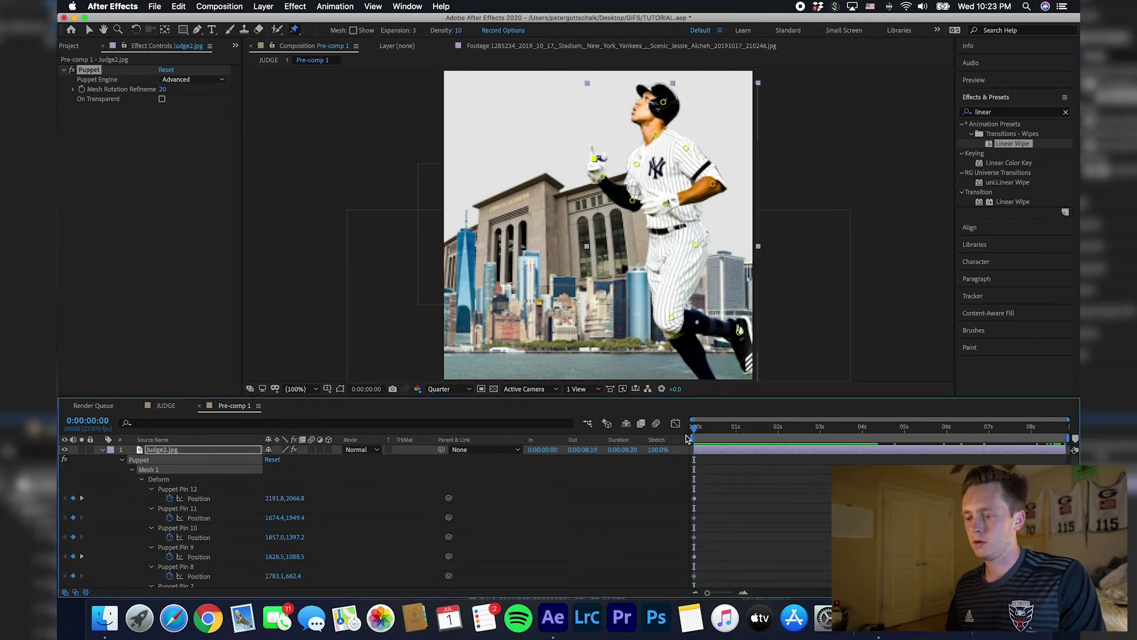
pyautogui.click(165, 406)
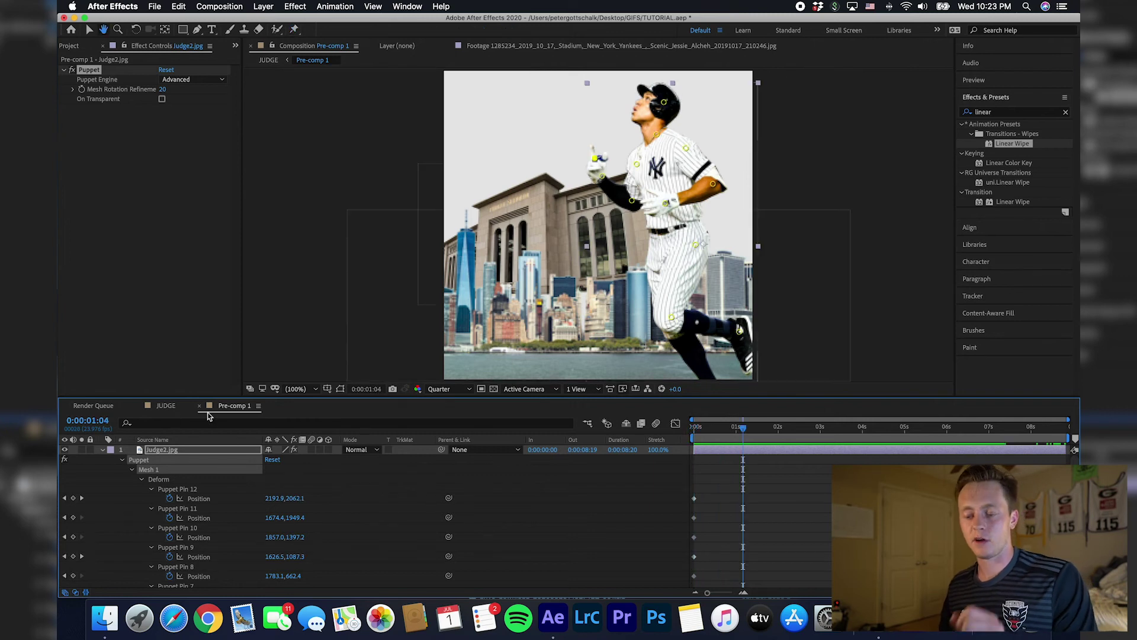
pyautogui.moveTo(721, 434); pyautogui.dragTo(877, 417)
pyautogui.doubleClick(714, 453)
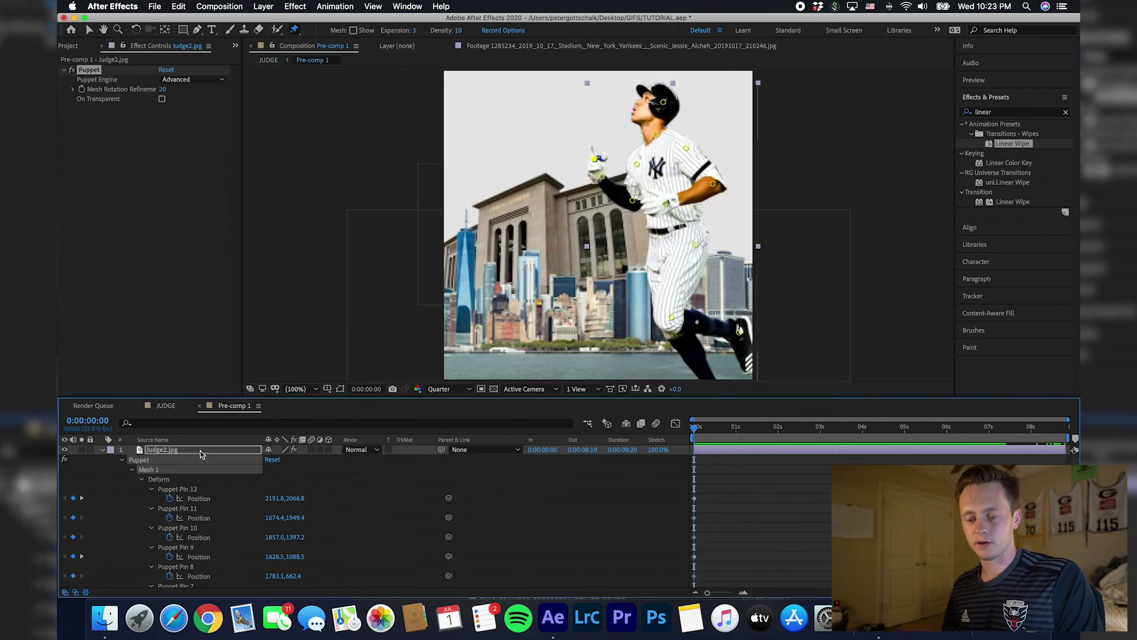
# Keyframe the Judge2.jpg layer's scale at 46% at the start and 48% at 0:00:08:19.
pyautogui.click(200, 454)
pyautogui.press('s')
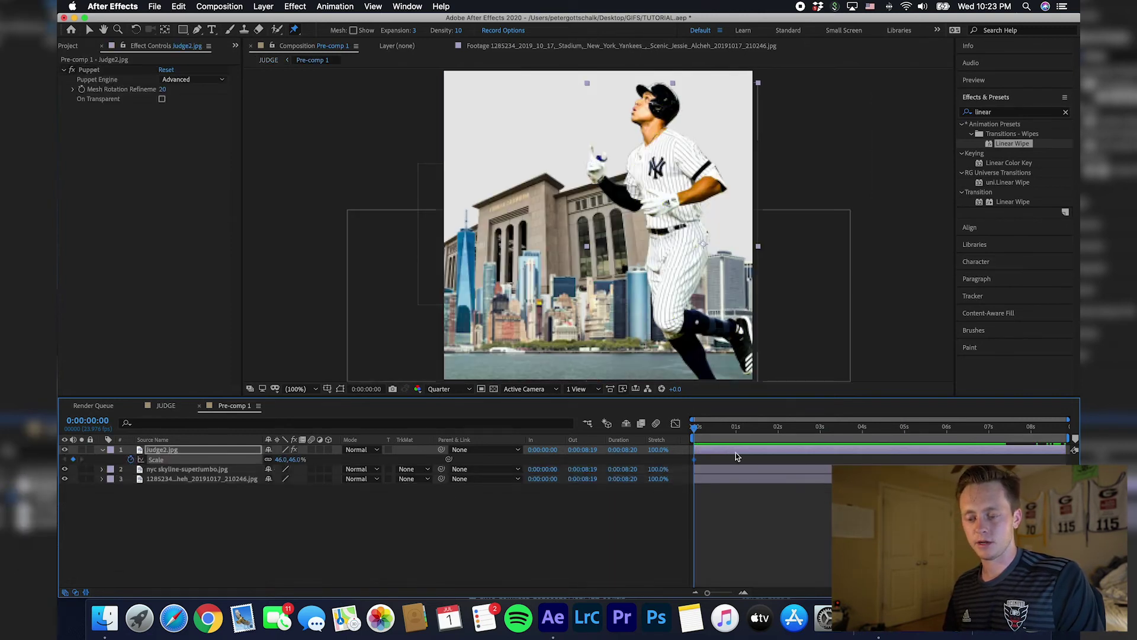
pyautogui.moveTo(758, 427); pyautogui.dragTo(1066, 426)
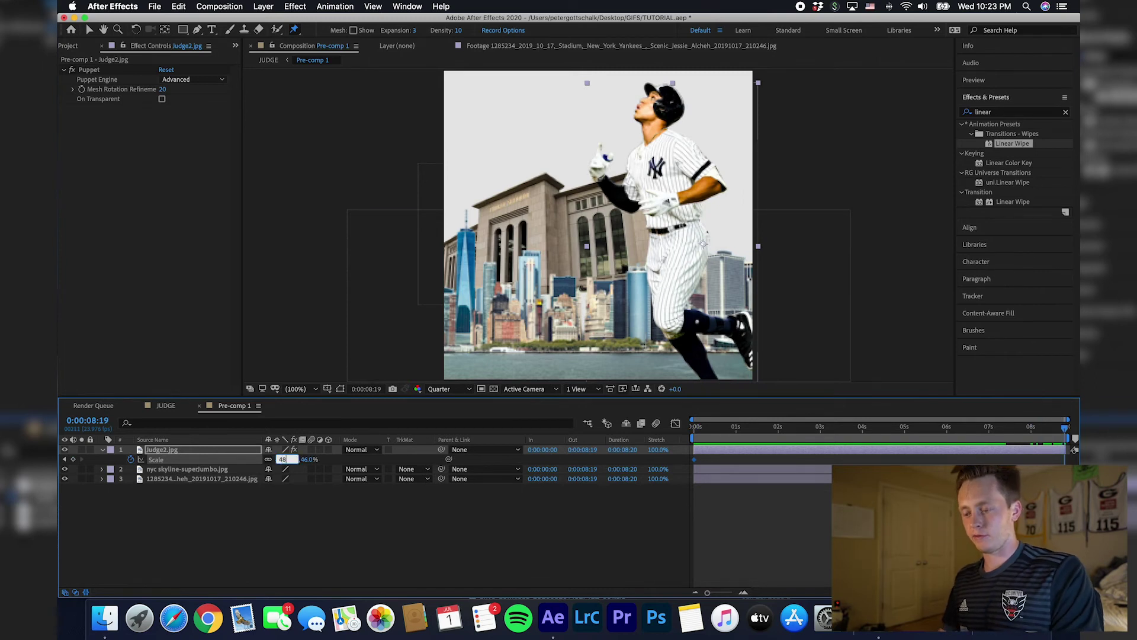
pyautogui.press('Return')
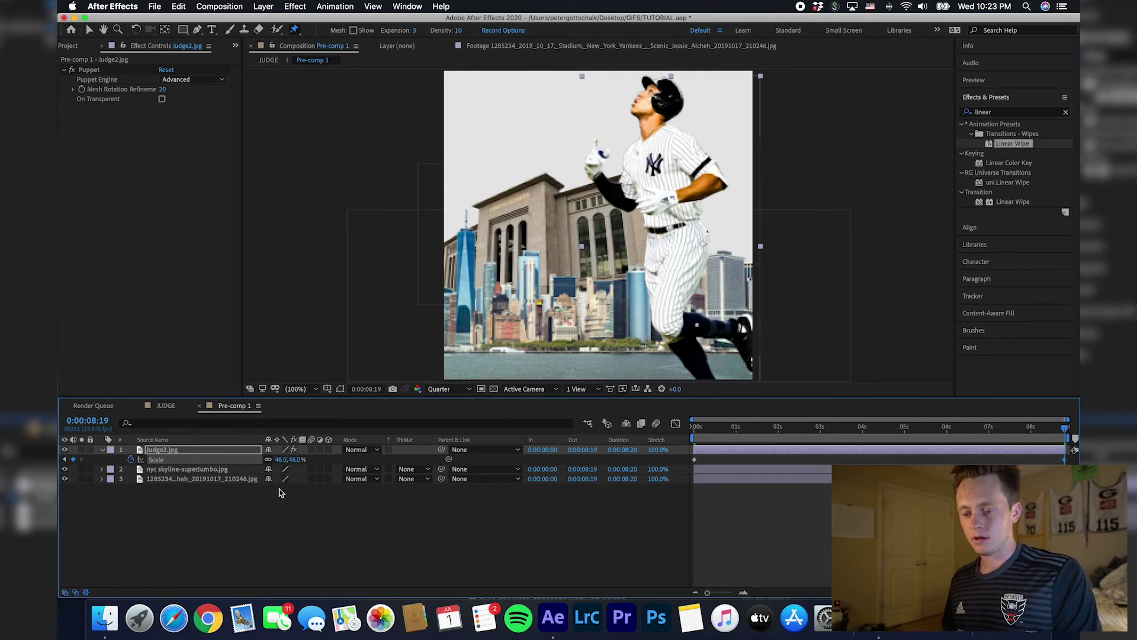
# Keyframe the Judge2.jpg layer's position at 864, 604 at 0:00:08:19 and 878, 608 at the start, and preview the drift.
pyautogui.press('p')
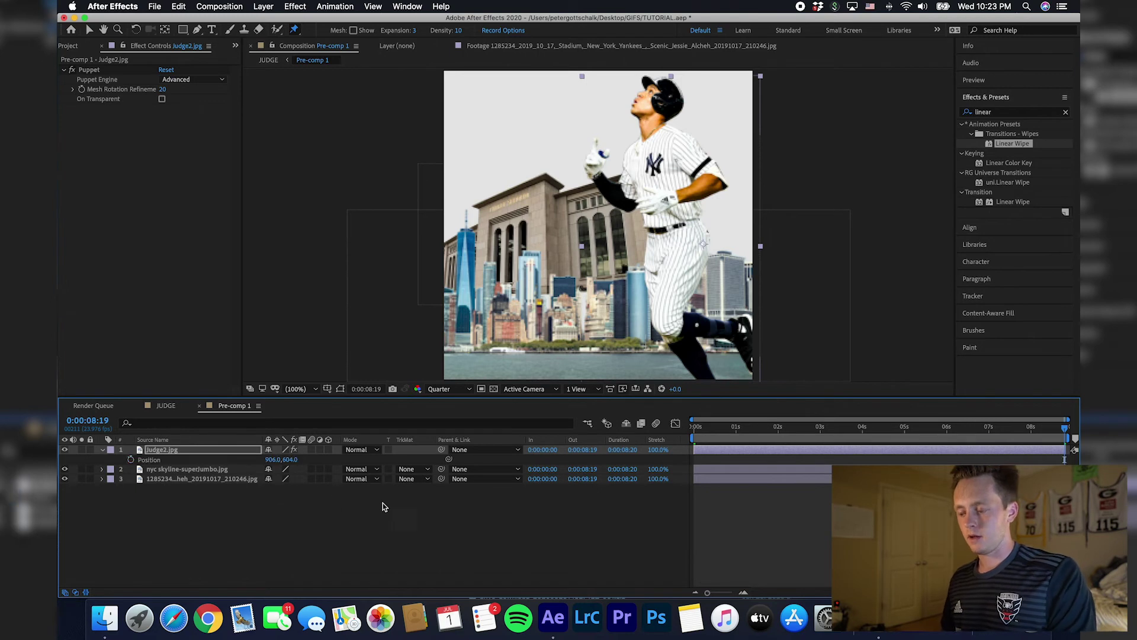
pyautogui.click(130, 459)
pyautogui.press('v')
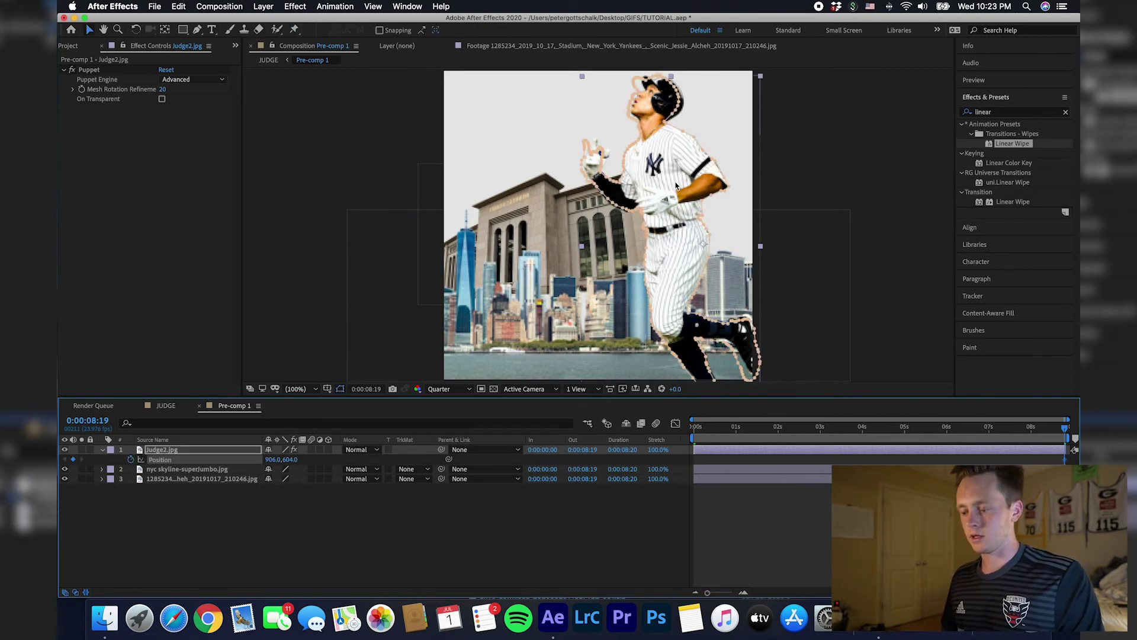
pyautogui.moveTo(677, 186); pyautogui.dragTo(664, 186)
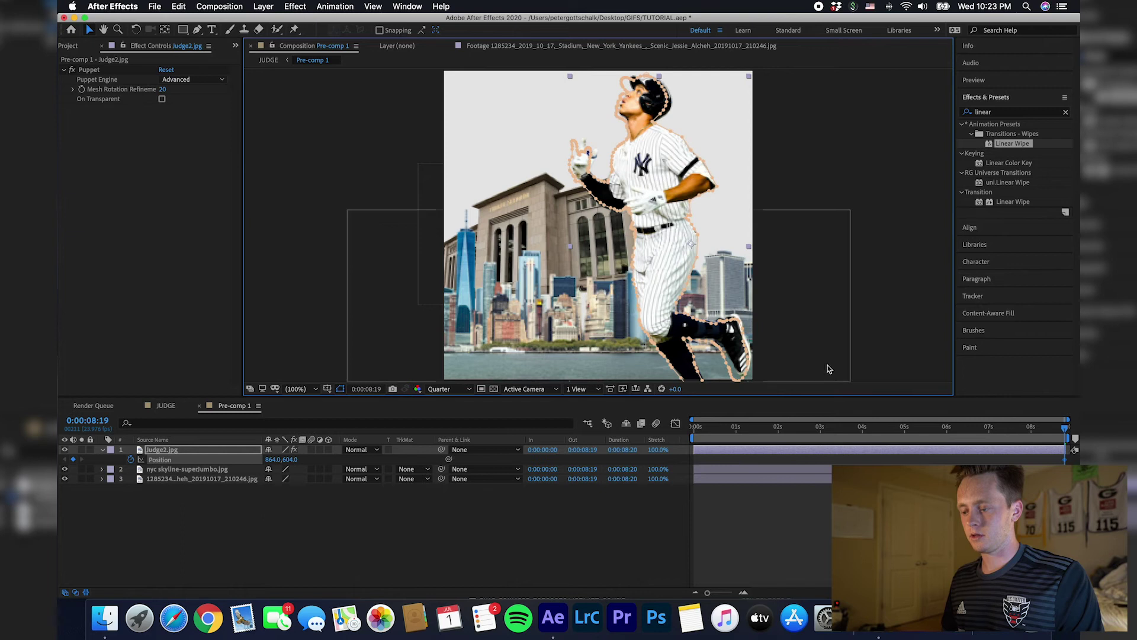
pyautogui.press('Home')
pyautogui.press('space')
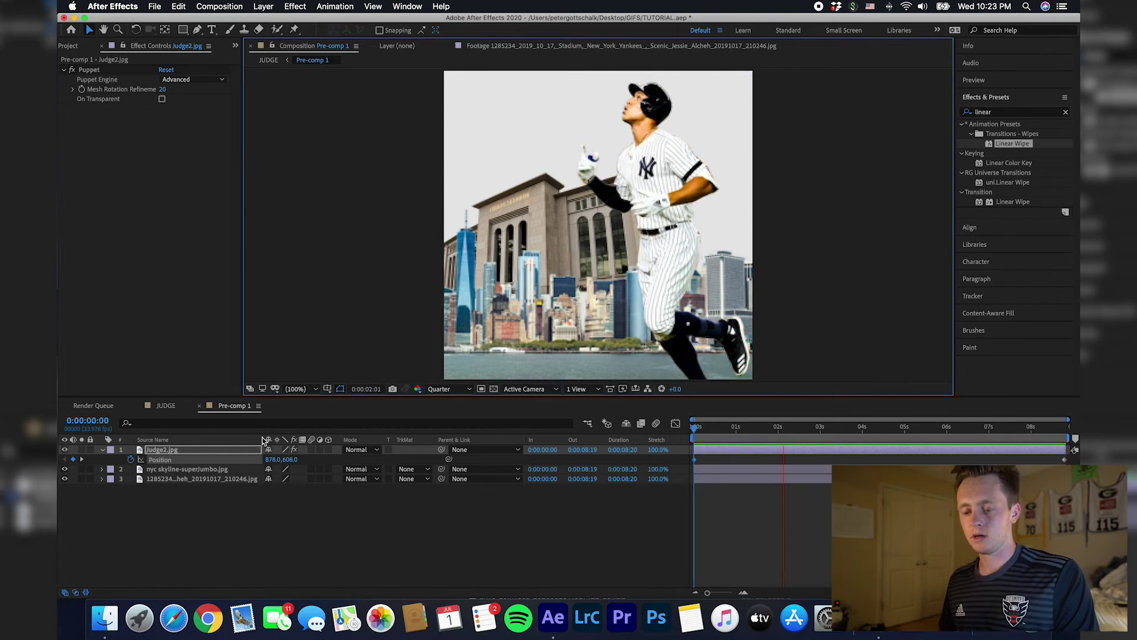
pyautogui.press('space')
# Preview the JUDGE composition from its start and enable motion blur for the composition and its Pre-comp 1 layer.
pyautogui.click(169, 407)
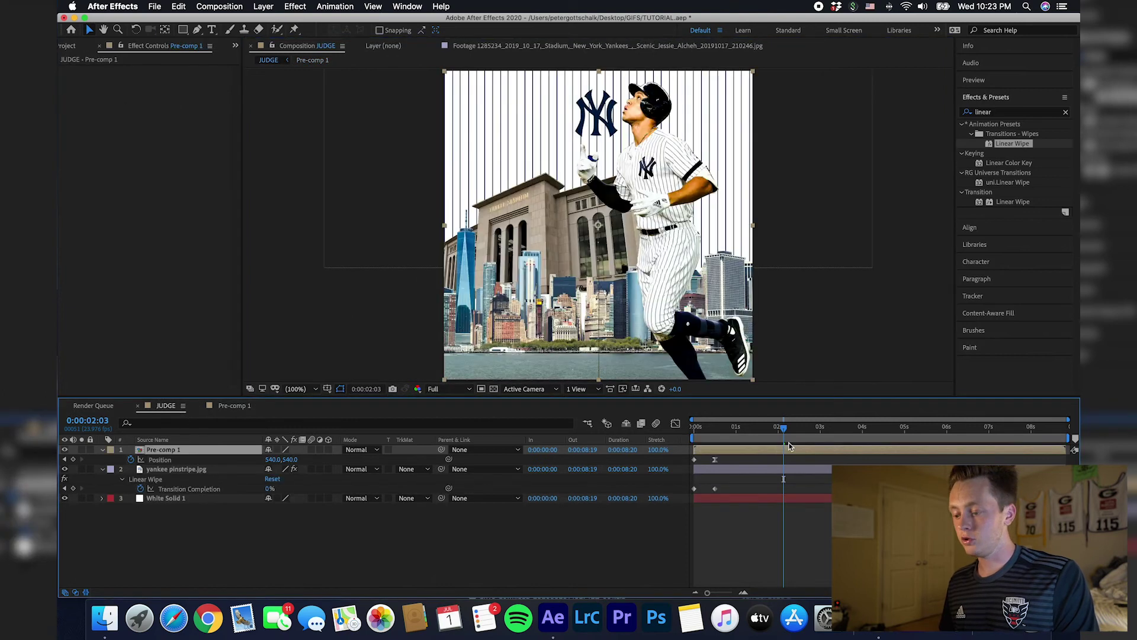
pyautogui.moveTo(778, 434); pyautogui.dragTo(674, 443)
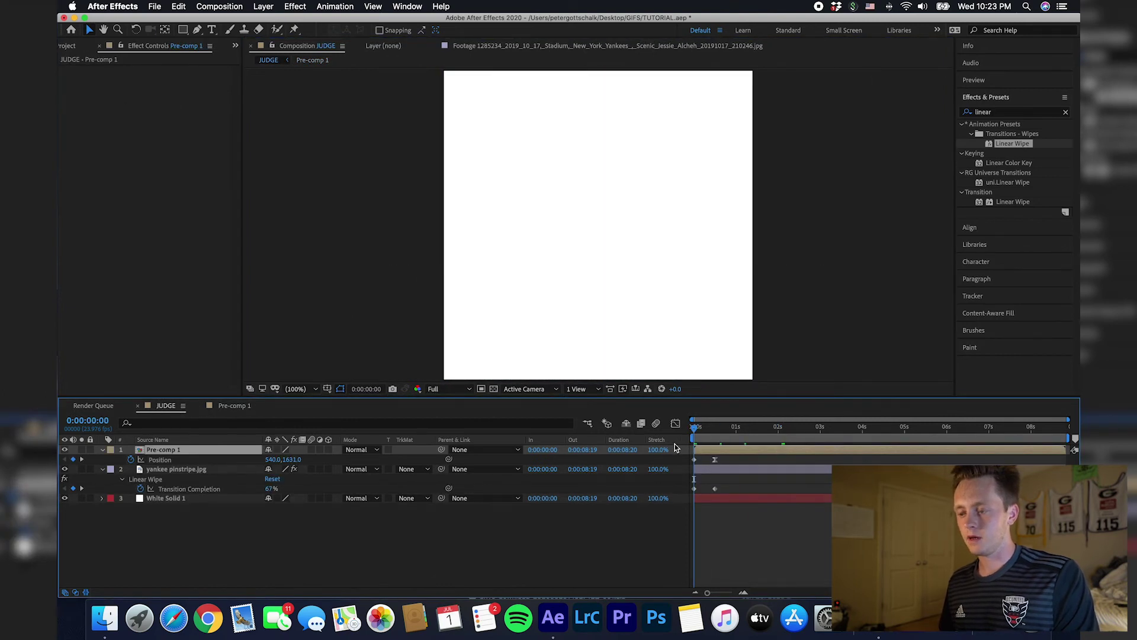
pyautogui.press('space')
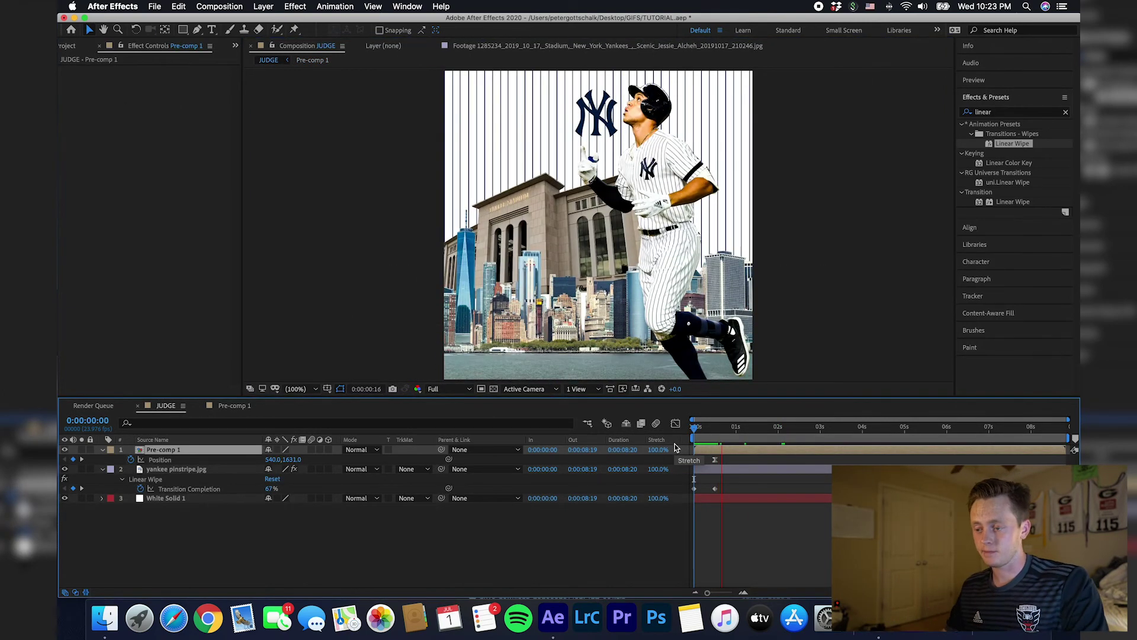
pyautogui.press('space')
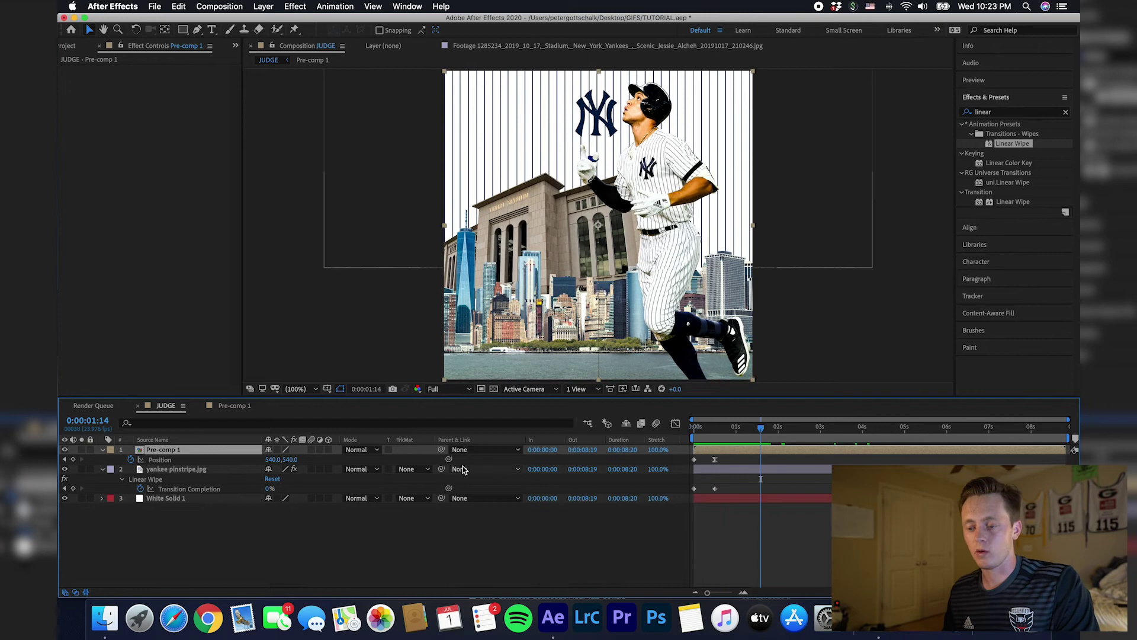
pyautogui.click(311, 449)
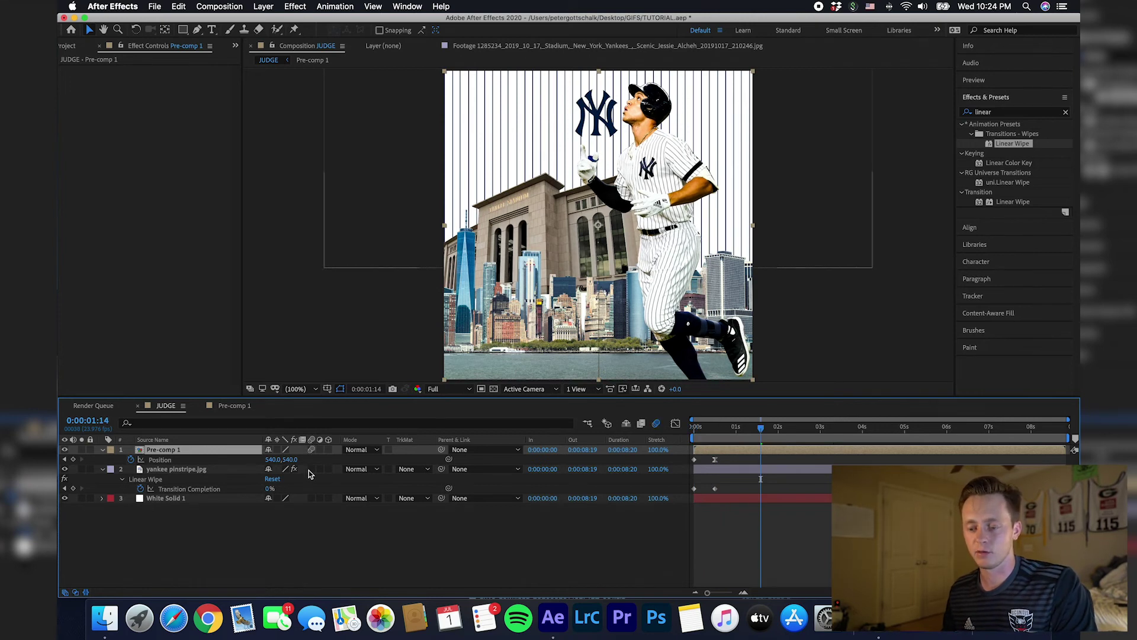
# Enable motion blur for the yankee pinstripe.jpg layer and preview the composition from the start.
pyautogui.click(311, 469)
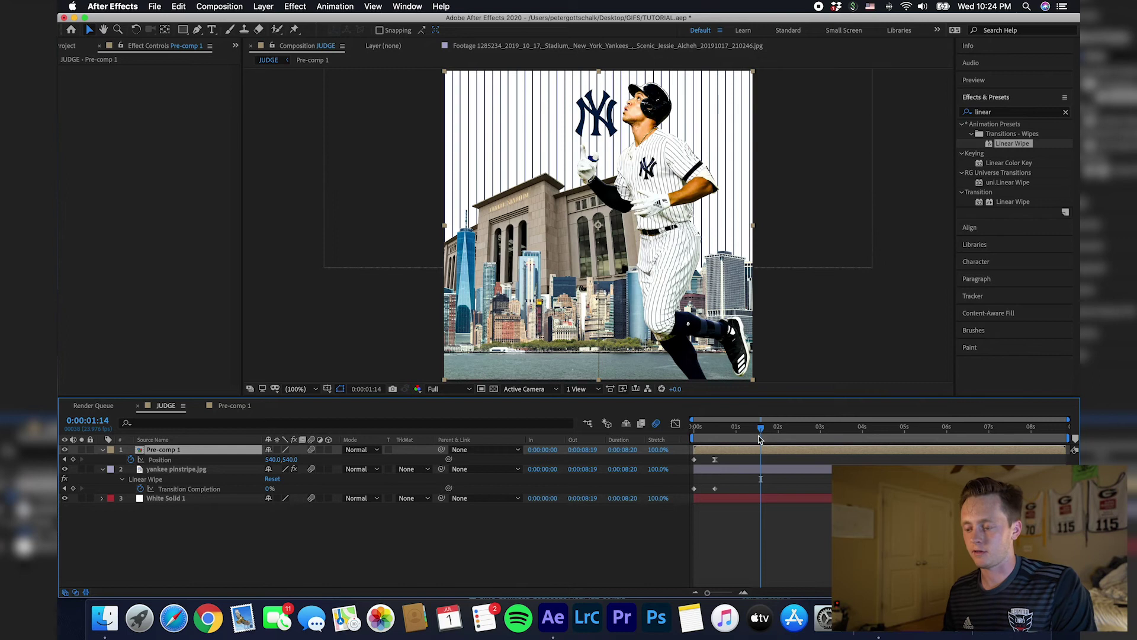
pyautogui.moveTo(761, 427); pyautogui.dragTo(689, 444)
pyautogui.press('space')
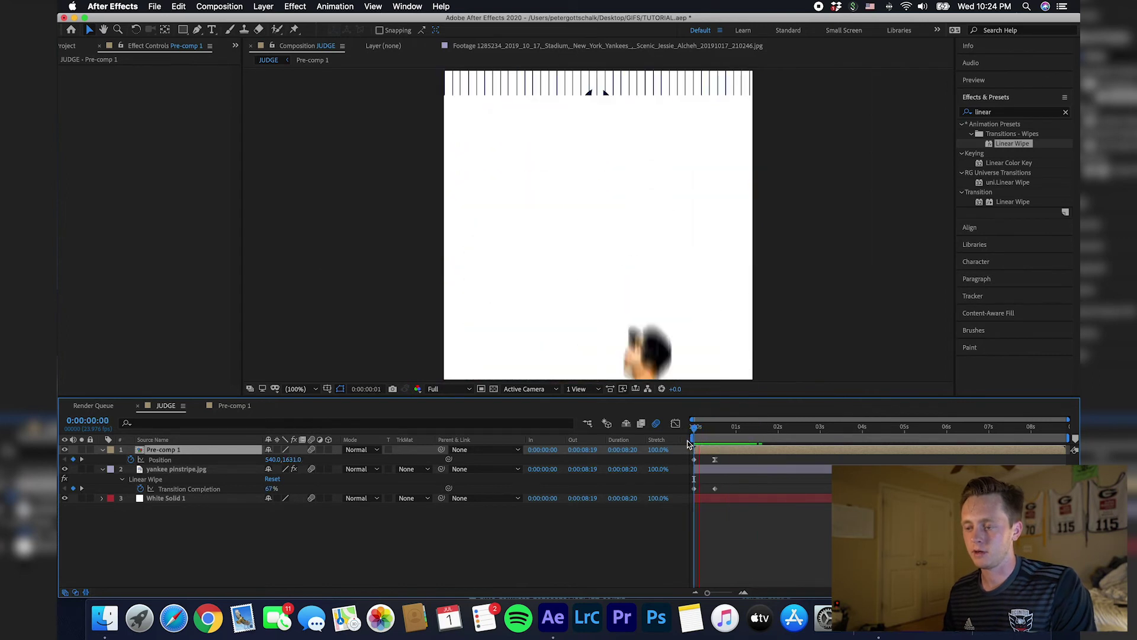
# Ease the pinstripe layer's final Transition Completion keyframe and replay the animation from the start.
pyautogui.press('space')
pyautogui.moveTo(719, 429); pyautogui.dragTo(679, 443)
pyautogui.press('space')
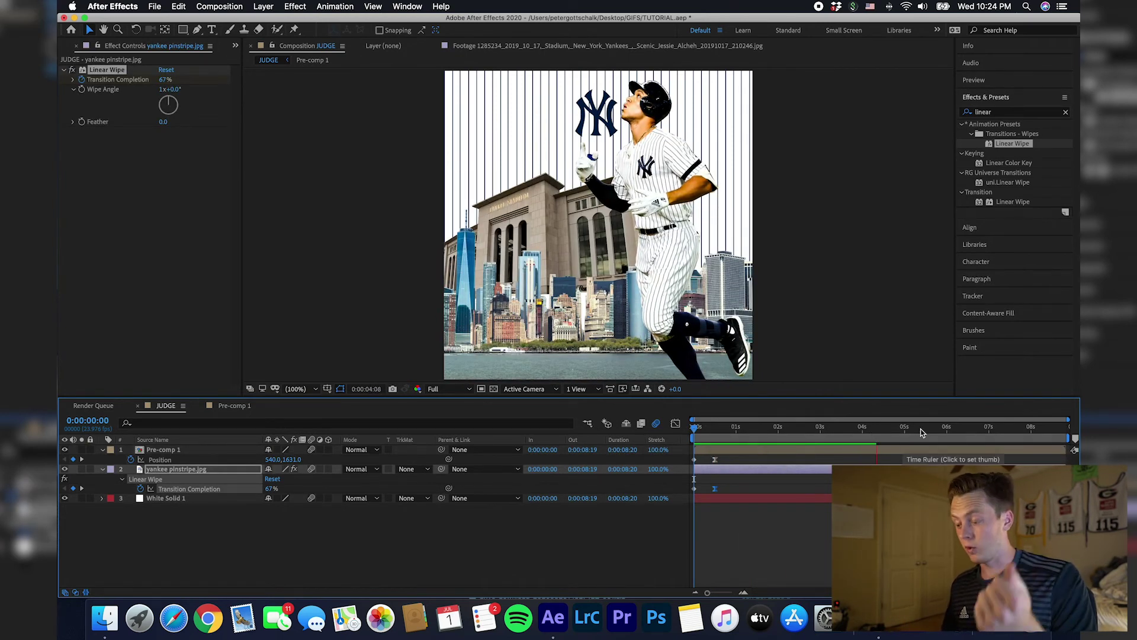
# Add a 1080 × 1080 px white solid above the other layers and trim its start to 0:00:08:10.
pyautogui.click(1050, 424)
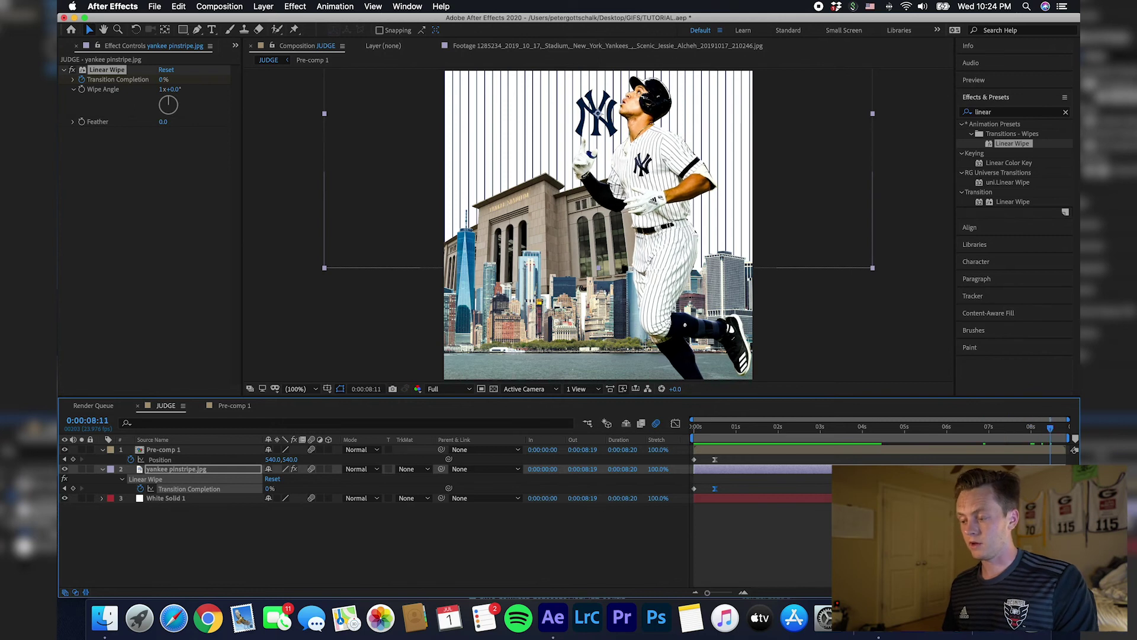
pyautogui.click(233, 559)
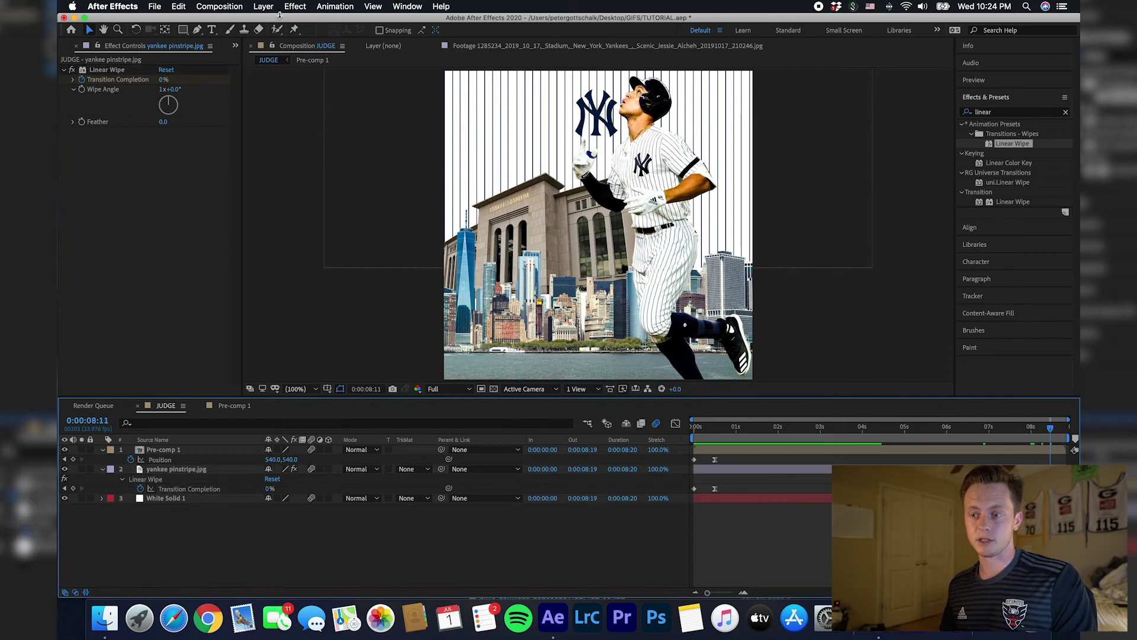
pyautogui.rightClick(307, 546)
pyautogui.moveTo(326, 472)
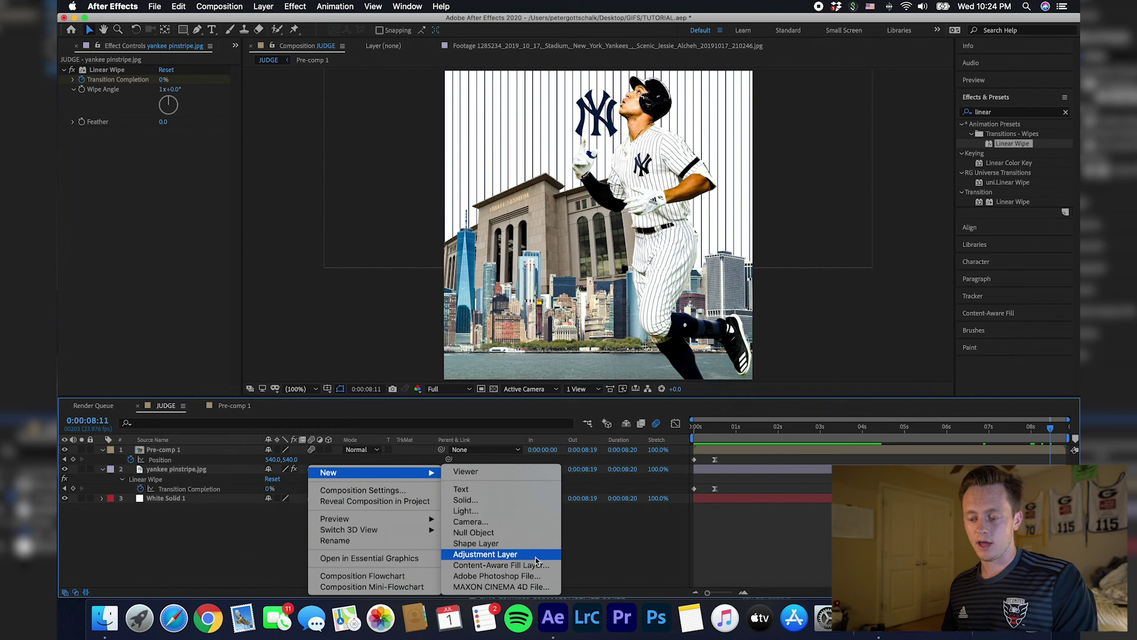
pyautogui.click(471, 500)
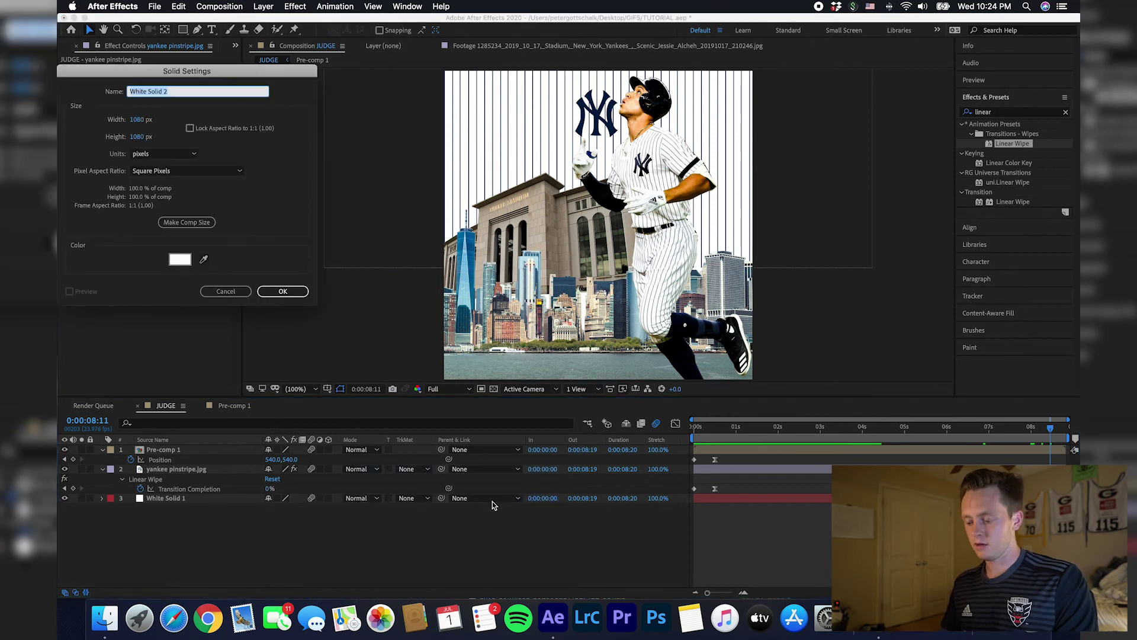
pyautogui.press('Return')
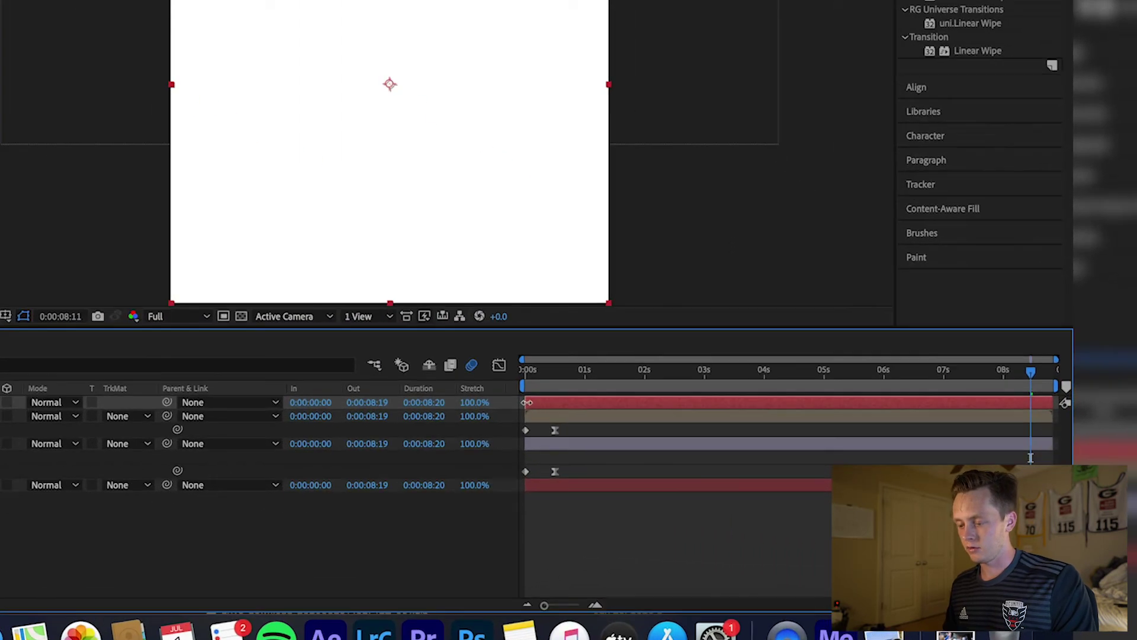
pyautogui.moveTo(688, 451); pyautogui.dragTo(1049, 447)
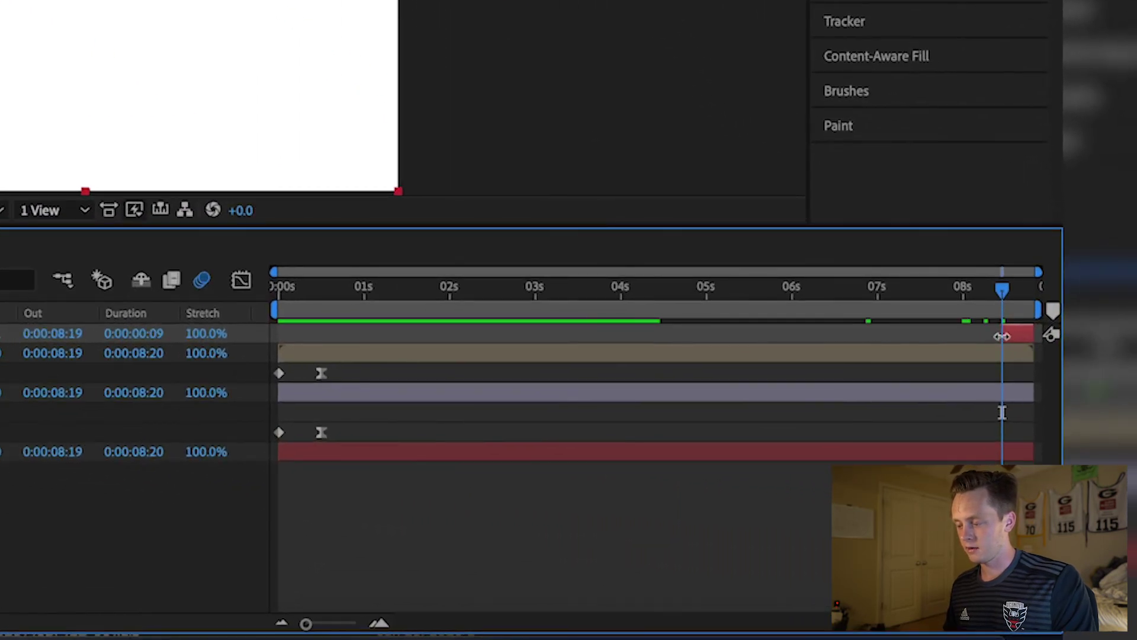
pyautogui.moveTo(1002, 336); pyautogui.dragTo(998, 336)
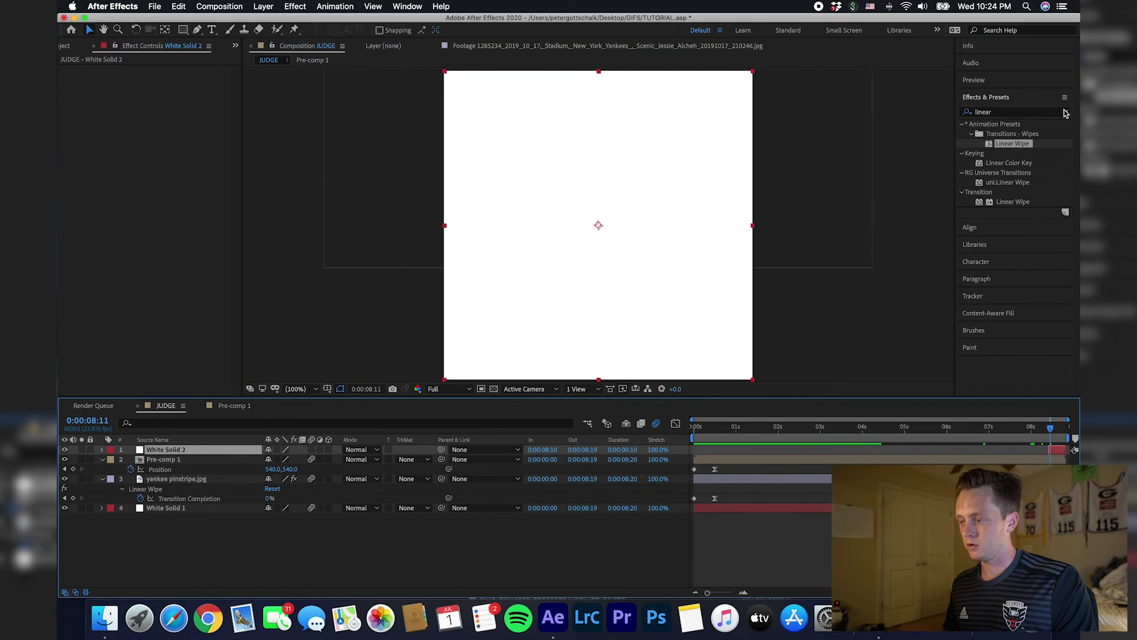
# Find the Crop Edges preset and apply it to the new white solid at the end of the composition.
pyautogui.click(1066, 112)
pyautogui.write('crop')
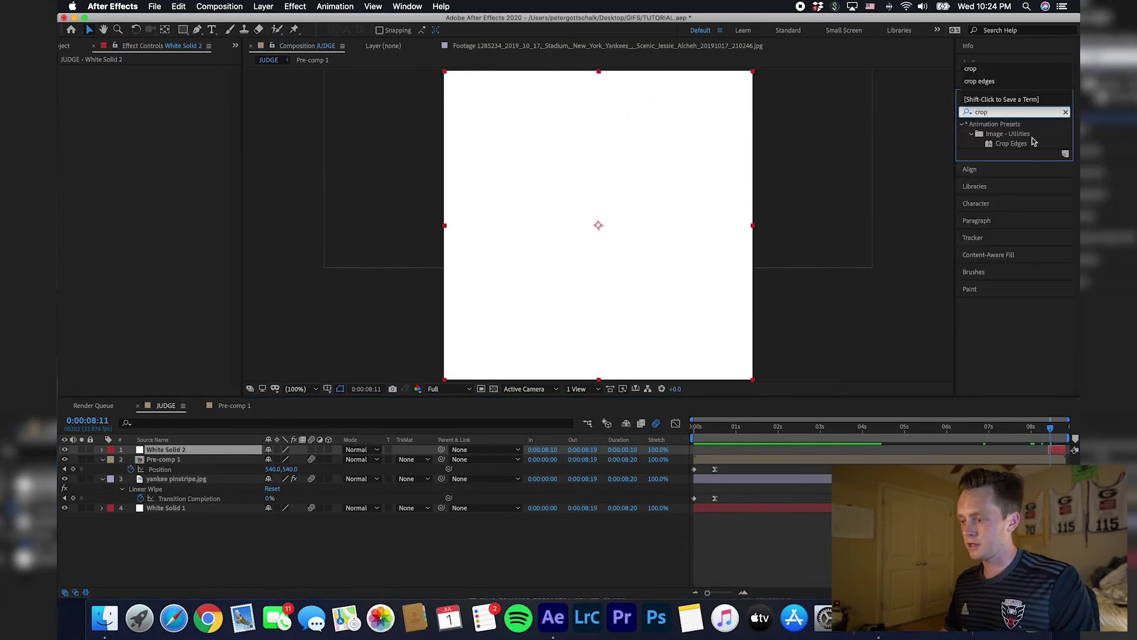
pyautogui.moveTo(1020, 144); pyautogui.dragTo(1056, 456)
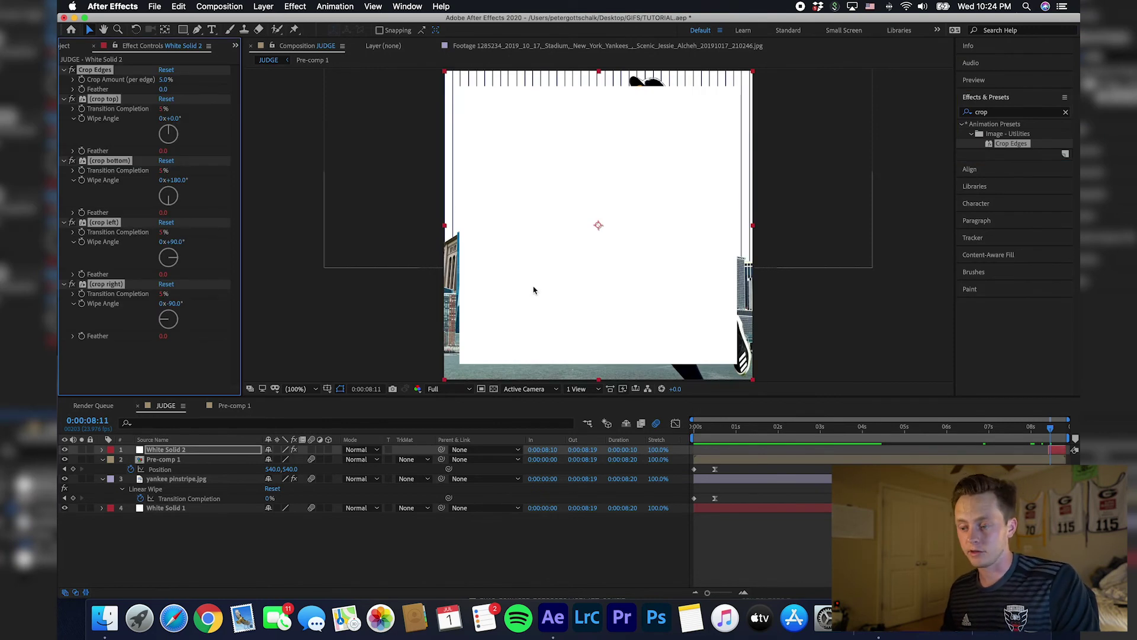
# Keyframe the white solid's Crop Amount (per edge) at 50% at 0:00:08:10.
pyautogui.click(1052, 430)
pyautogui.moveTo(171, 87); pyautogui.dragTo(356, 63)
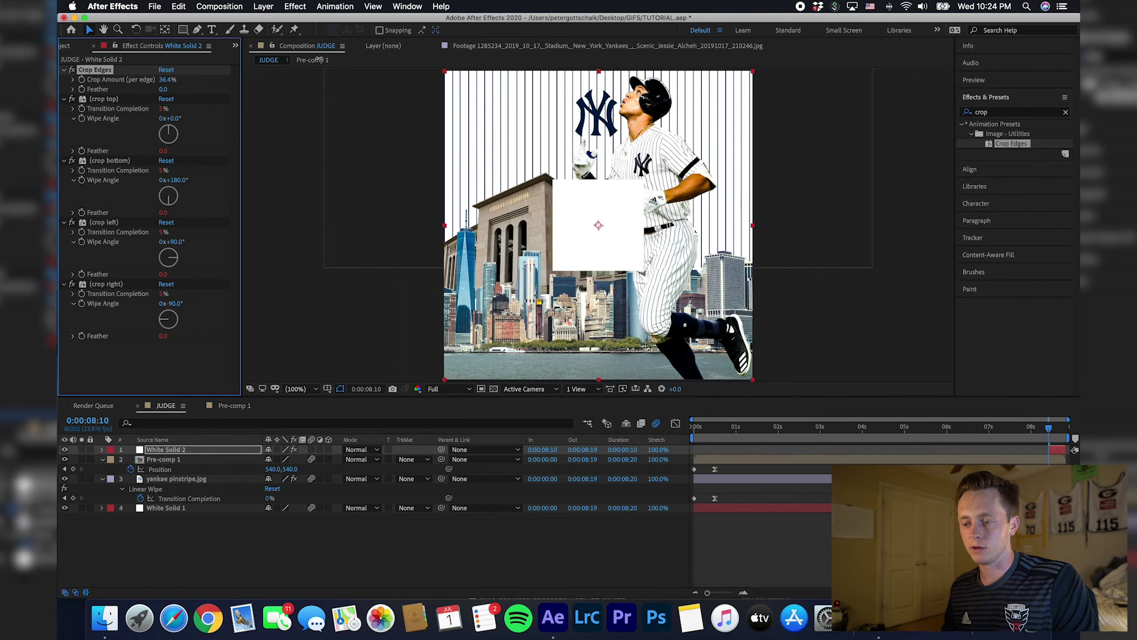
pyautogui.click(168, 79)
pyautogui.write('50')
pyautogui.press('Return')
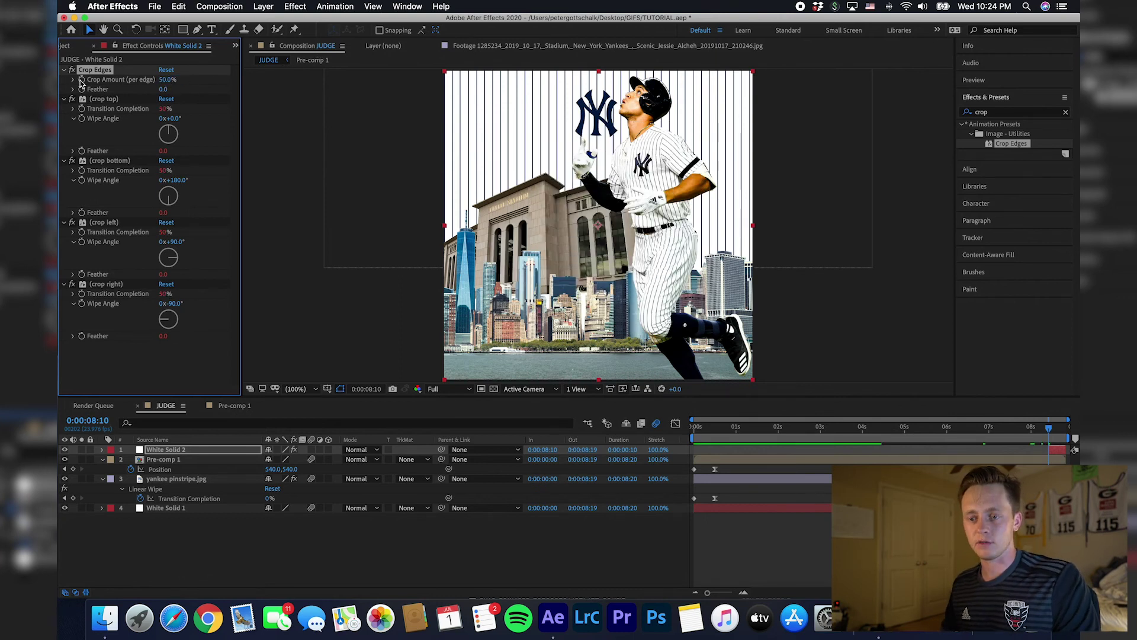
# Keyframe the white solid's Crop Amount (per edge) at 0% at 0:00:08:19.
pyautogui.moveTo(1049, 431); pyautogui.dragTo(1065, 429)
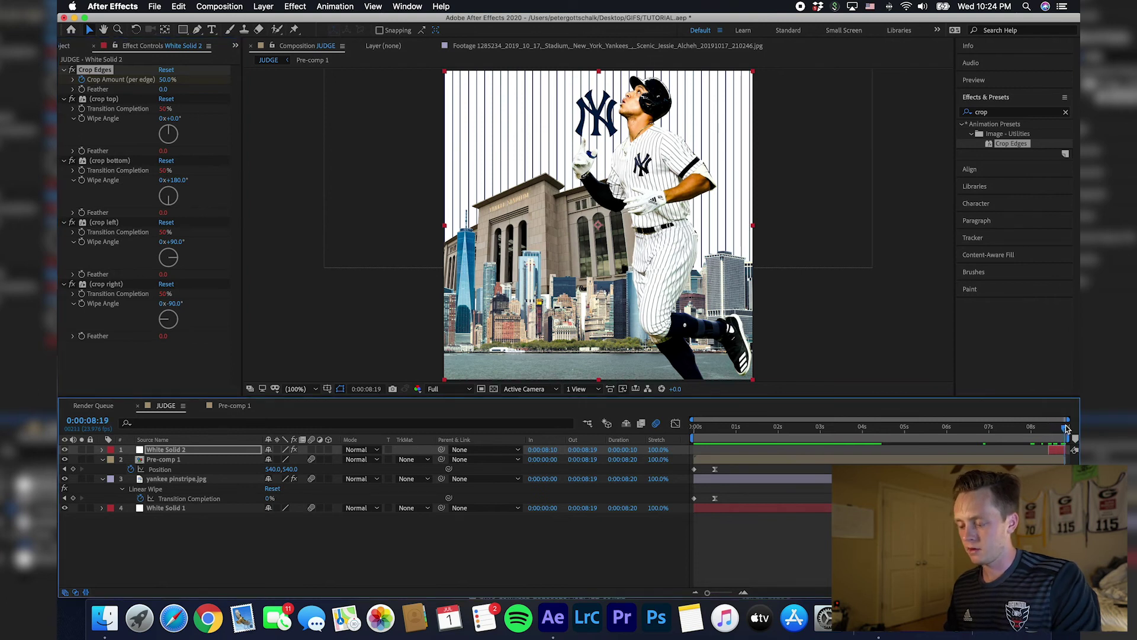
pyautogui.press('=')
pyautogui.press('=')
pyautogui.press('=')
pyautogui.press('=')
pyautogui.press('-')
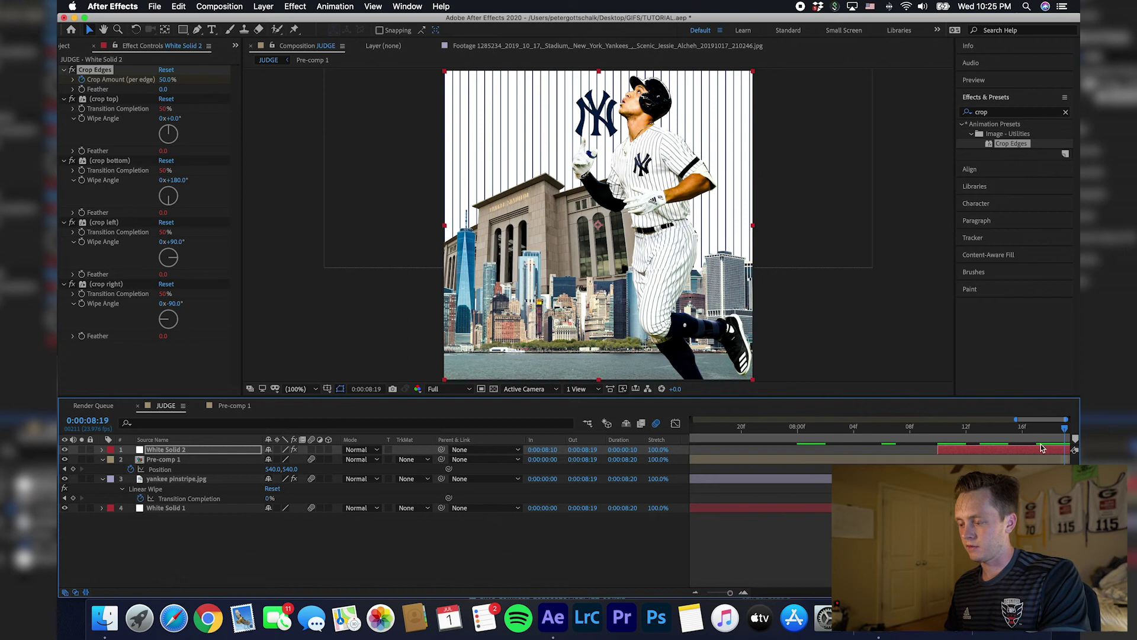
pyautogui.scroll(-3, 1042, 448)
pyautogui.moveTo(168, 80); pyautogui.dragTo(59, 115)
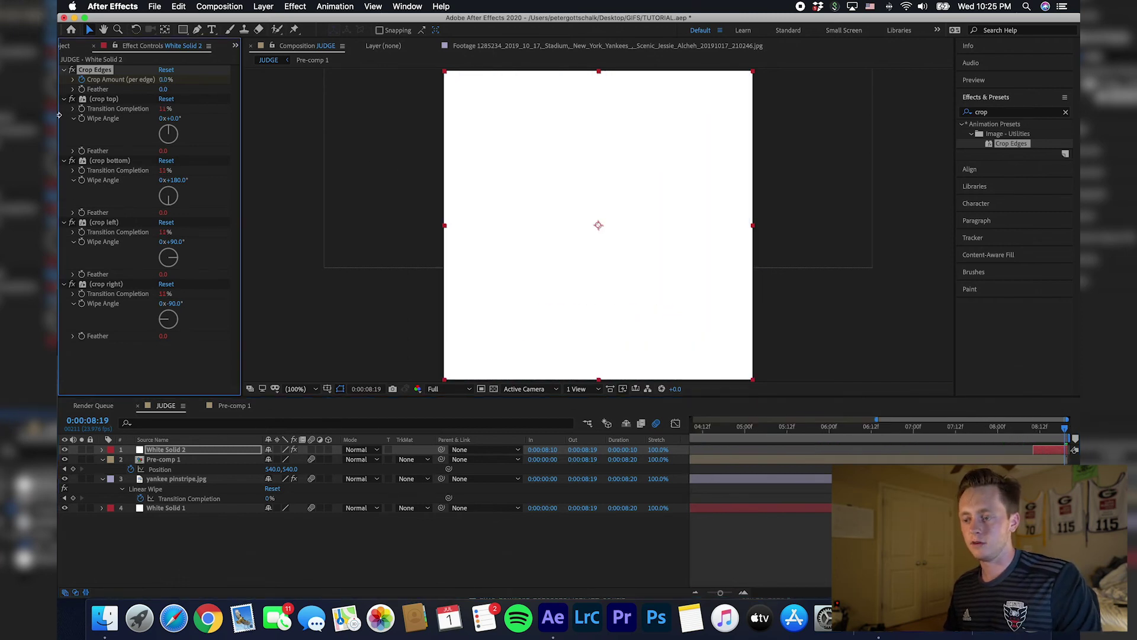
# Lower the preview resolution to Third and play the JUDGE composition from its start.
pyautogui.press('space')
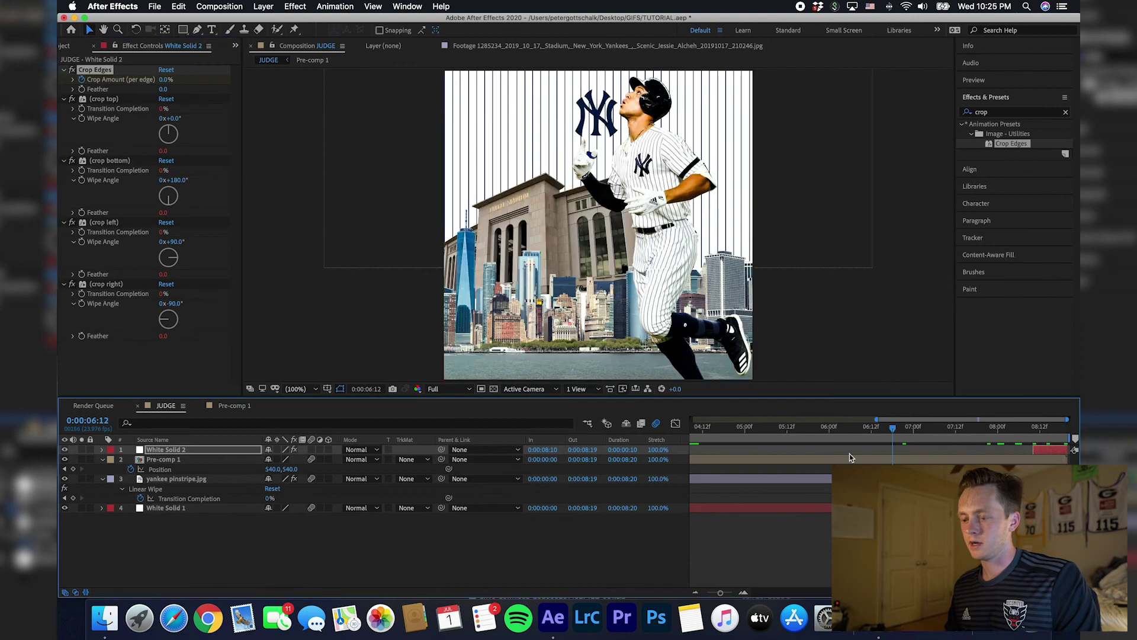
pyautogui.press('space')
pyautogui.click(449, 389)
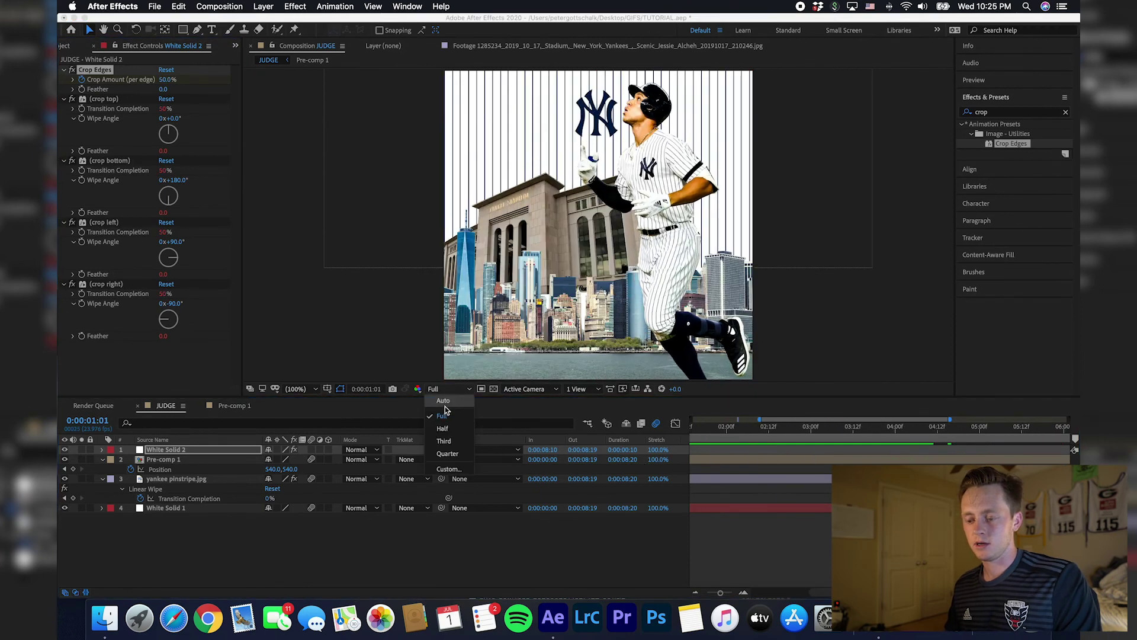
pyautogui.click(446, 441)
pyautogui.press('Home')
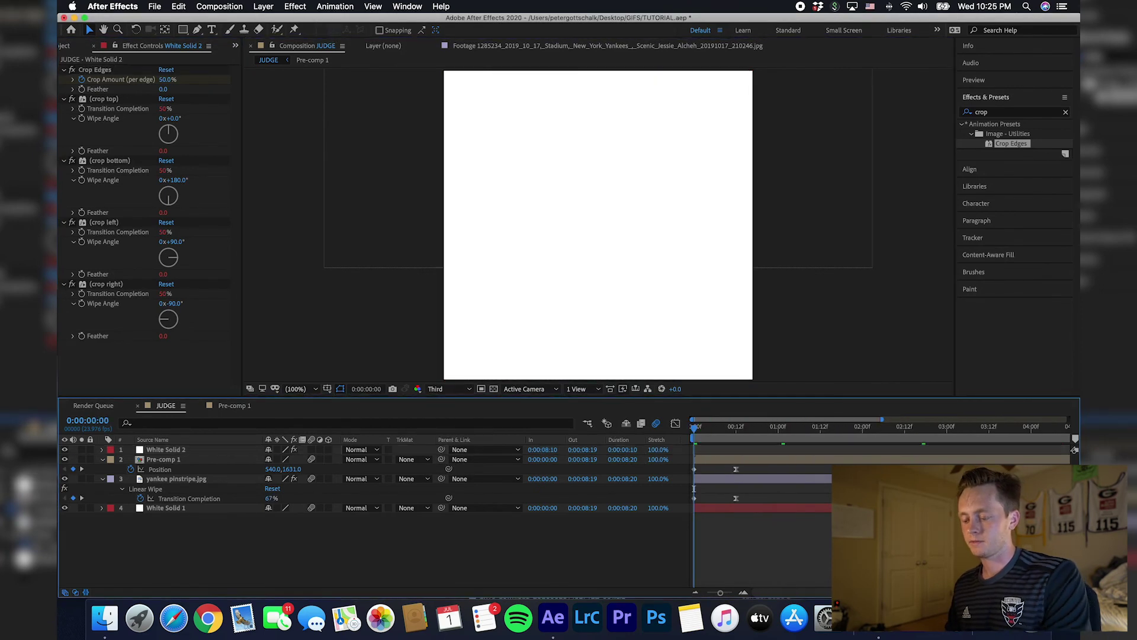
pyautogui.press('space')
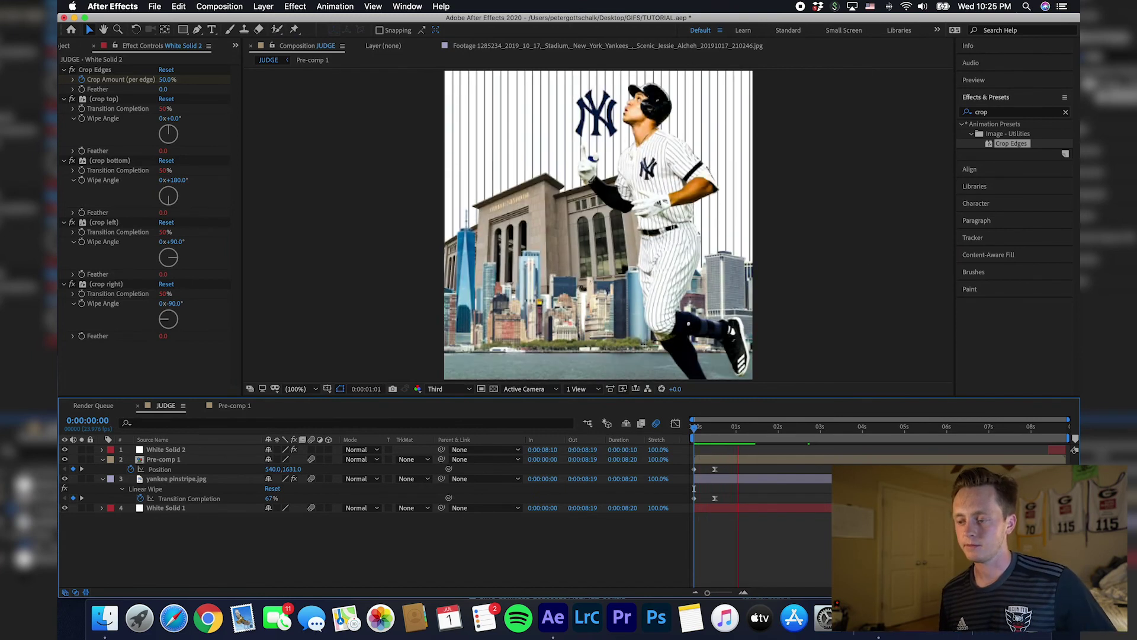